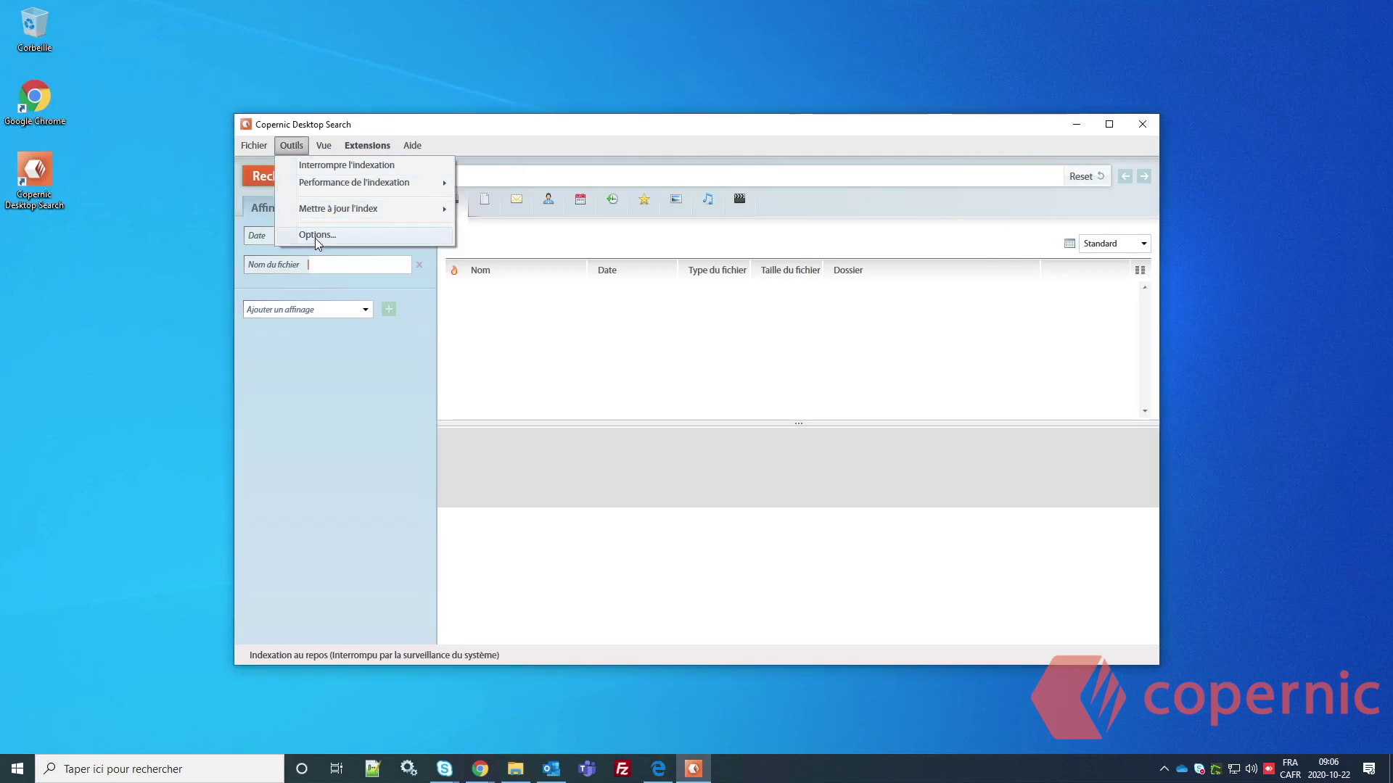
- Open the options and exclude the Global Address List from the Outlook folders to index under Courriels et Organiseur
left_click(316, 236)
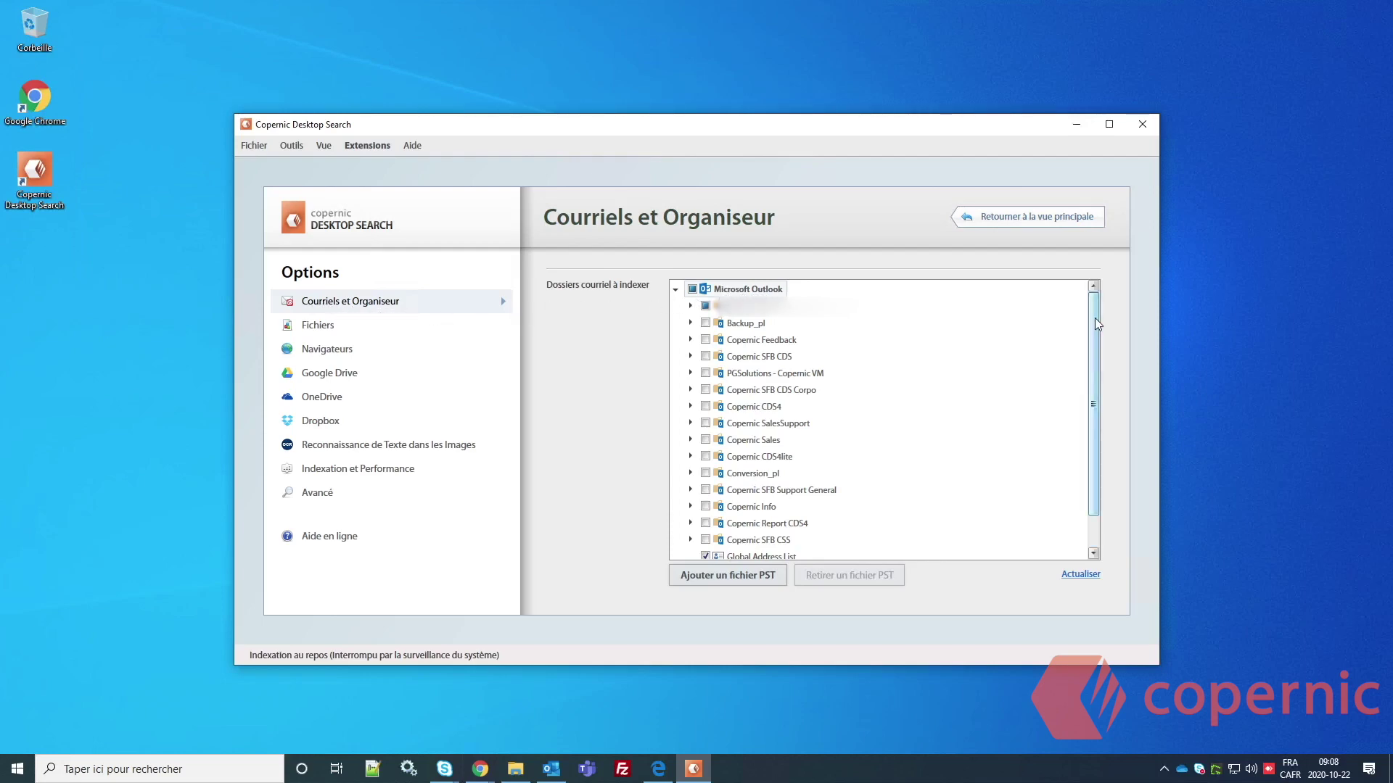
left_click_drag(1095, 323, 1096, 377)
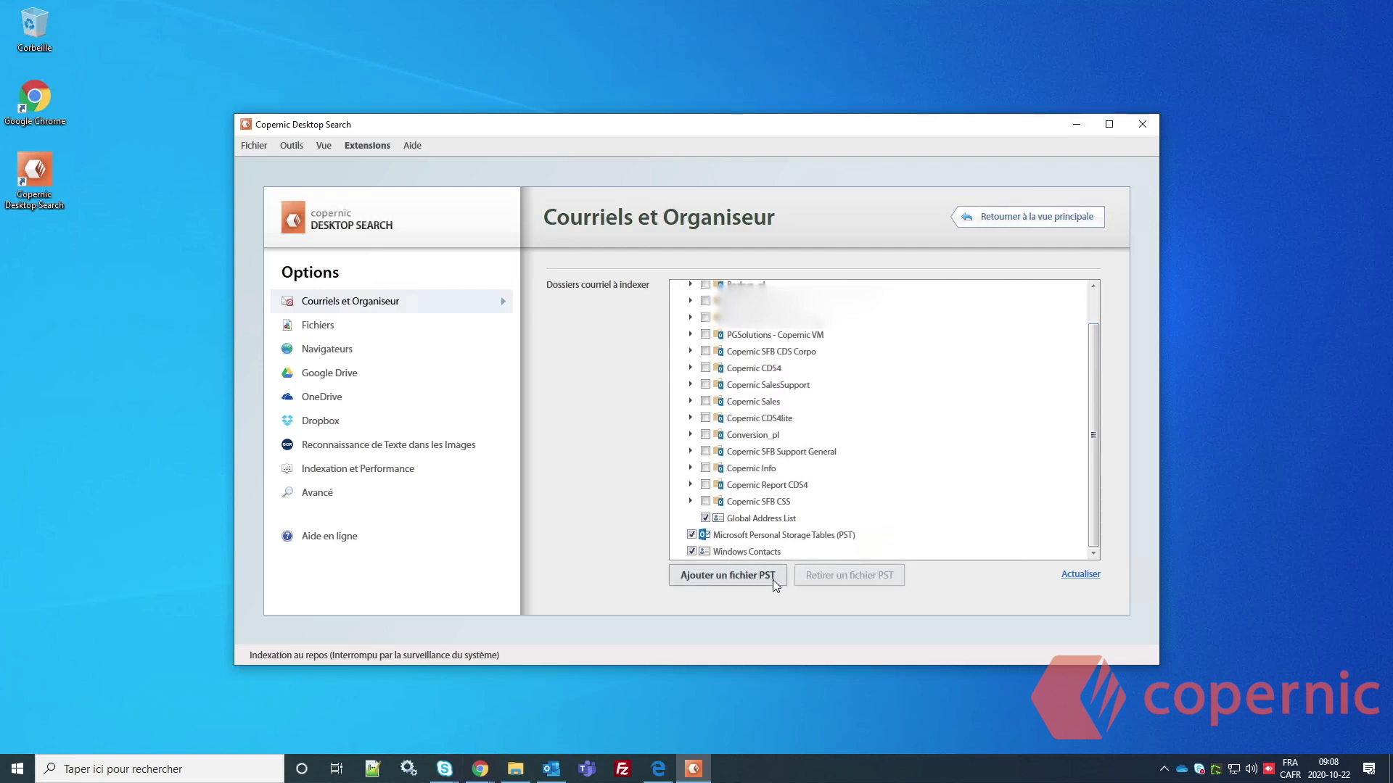
left_click_drag(1094, 546, 1094, 512)
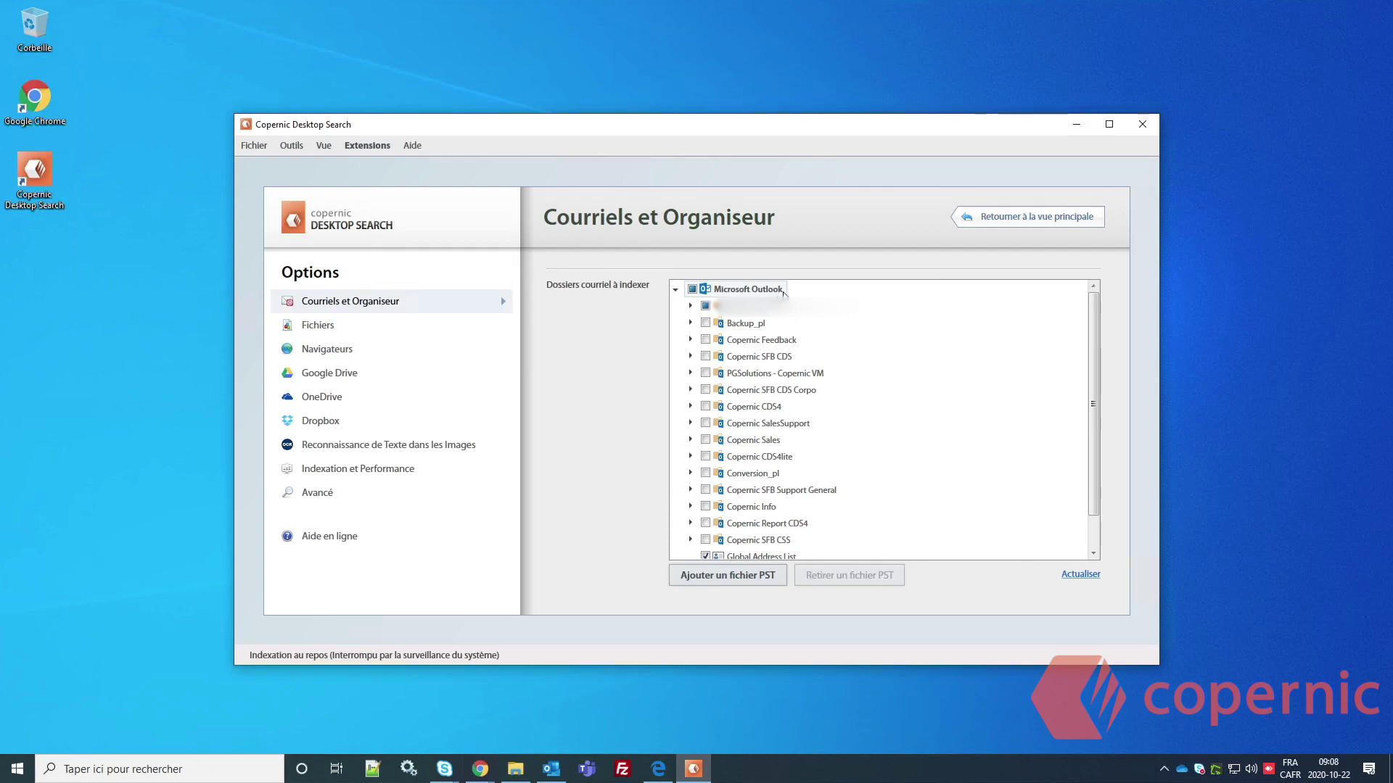
left_click(691, 307)
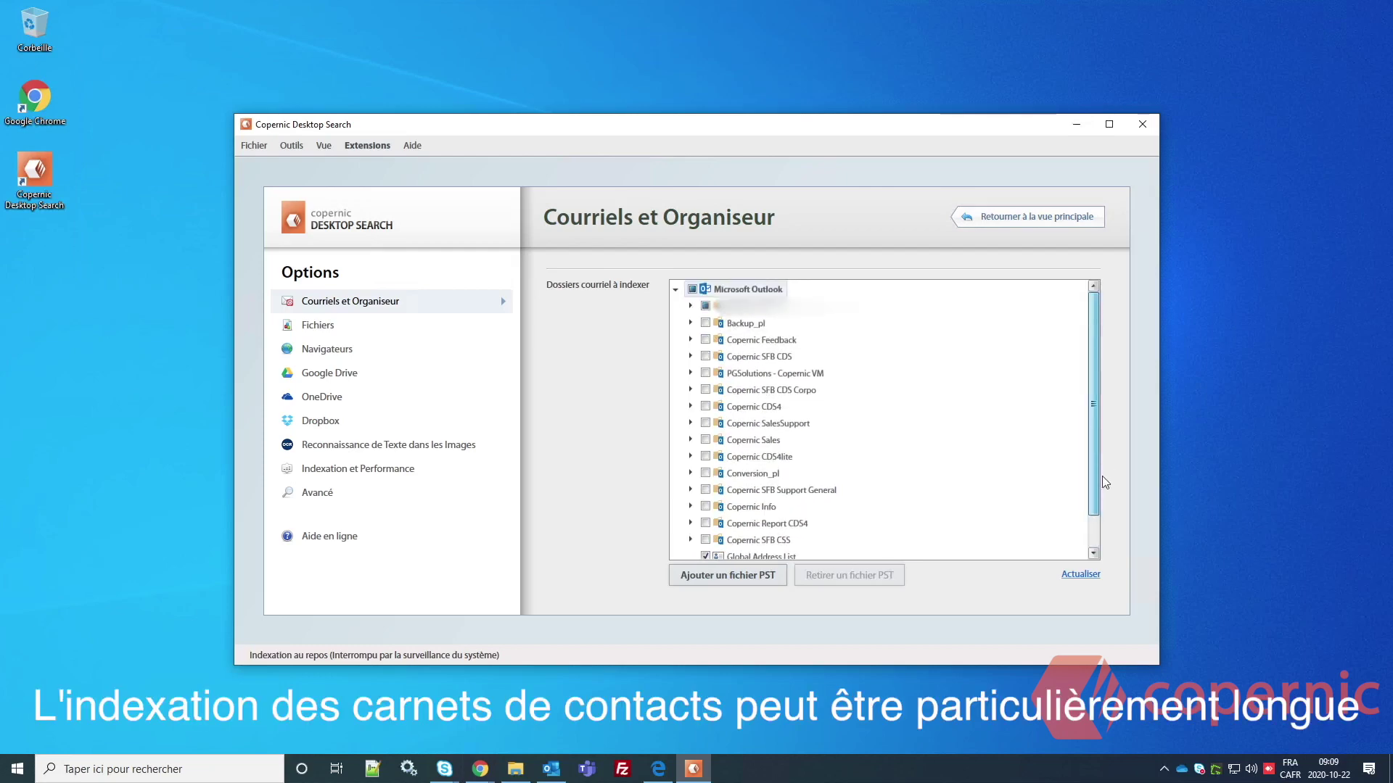
left_click_drag(1104, 471, 1096, 511)
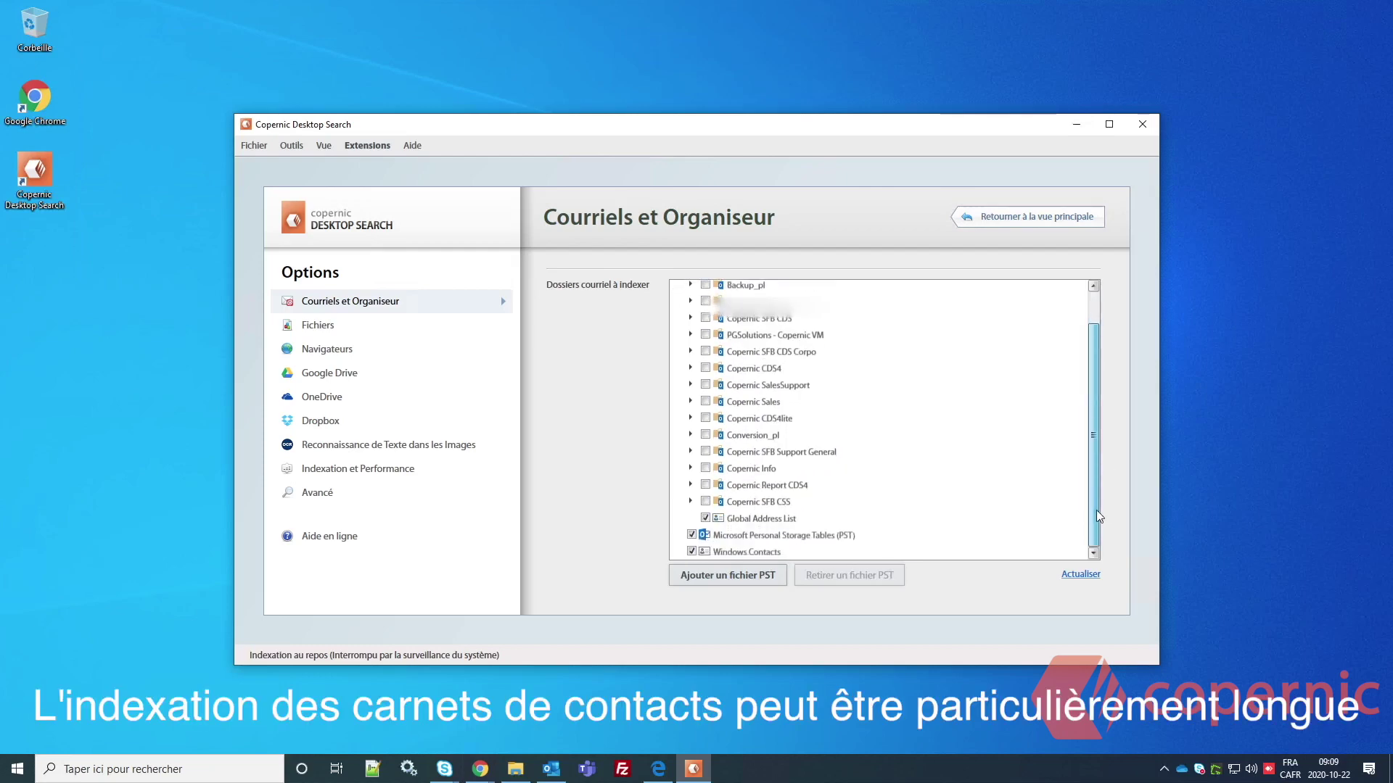
left_click(706, 519)
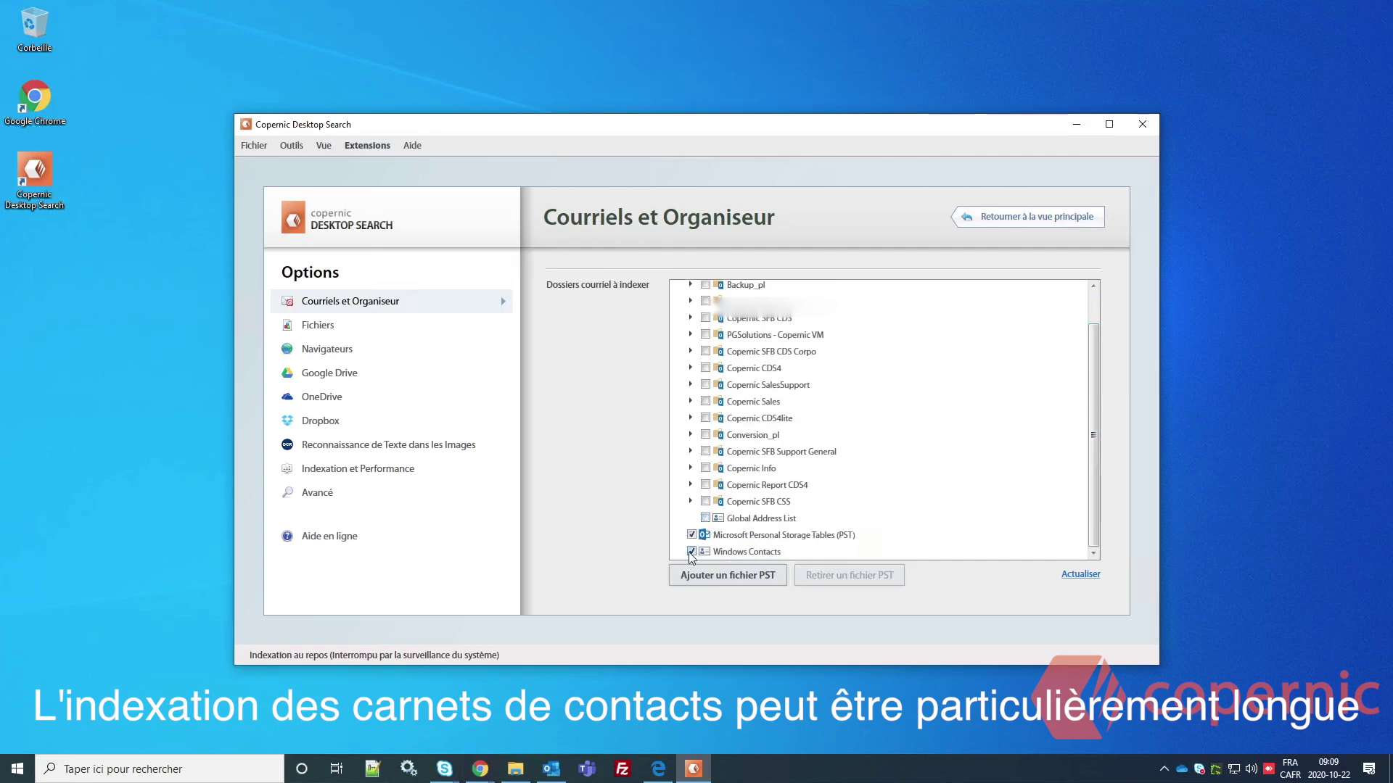
left_click_drag(1092, 502, 1099, 463)
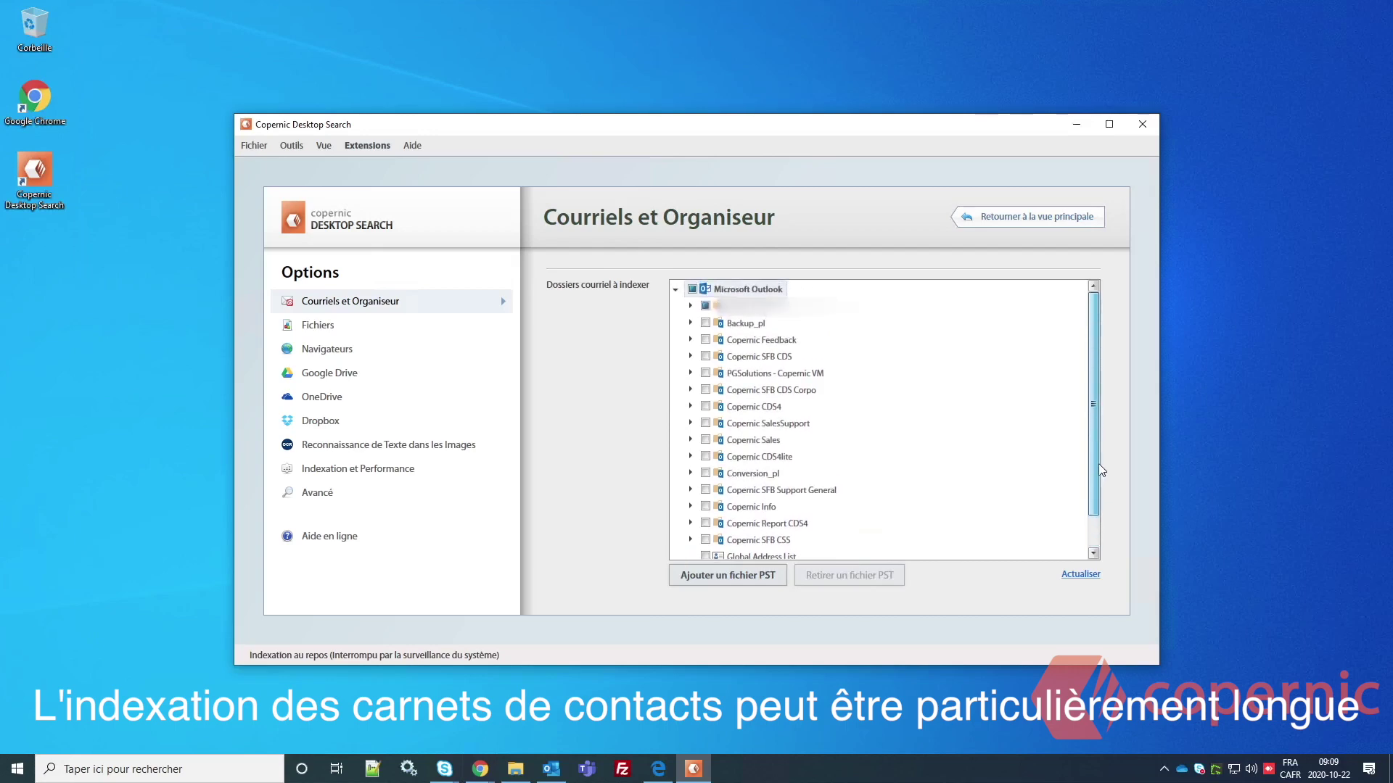
- In the Fichiers options, add the desktop folder "Problèmes et solutions" to the folders to index
left_click(318, 325)
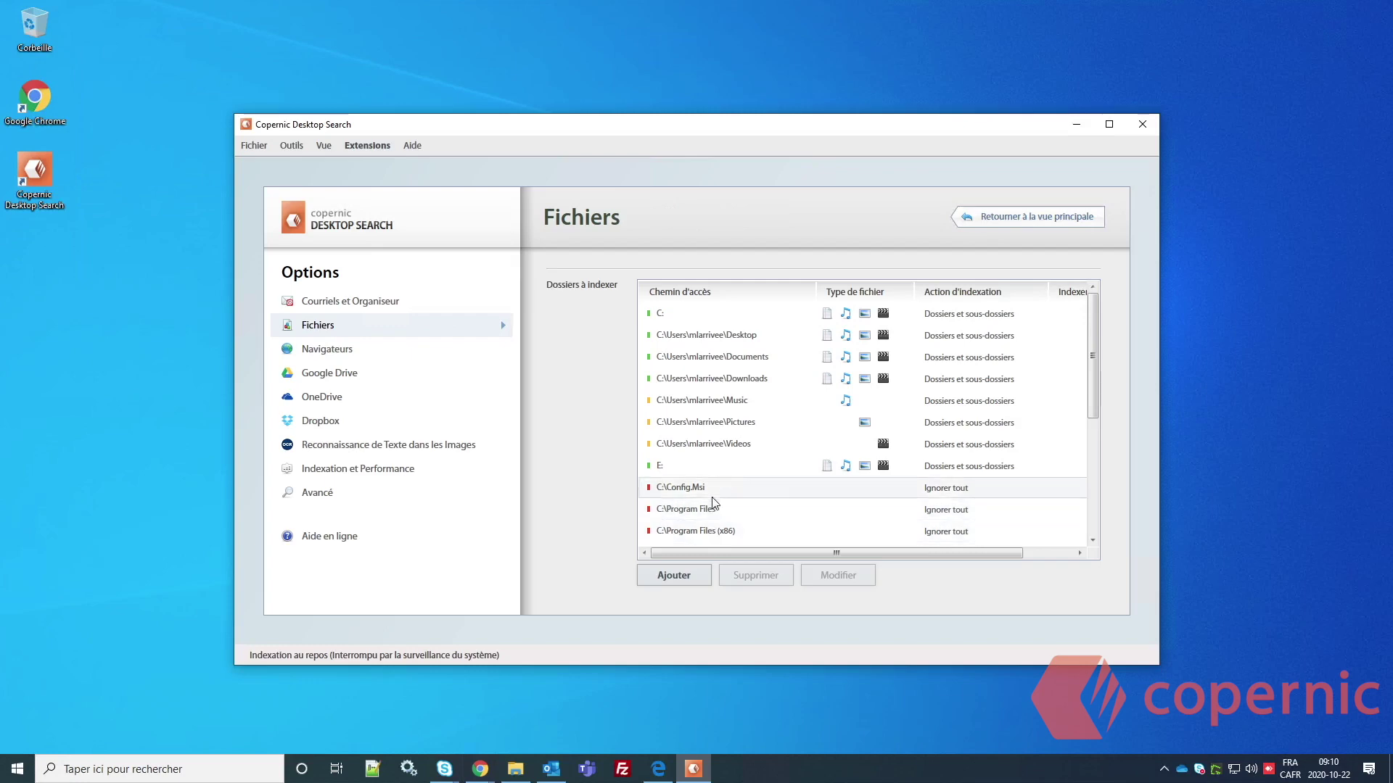
left_click(677, 576)
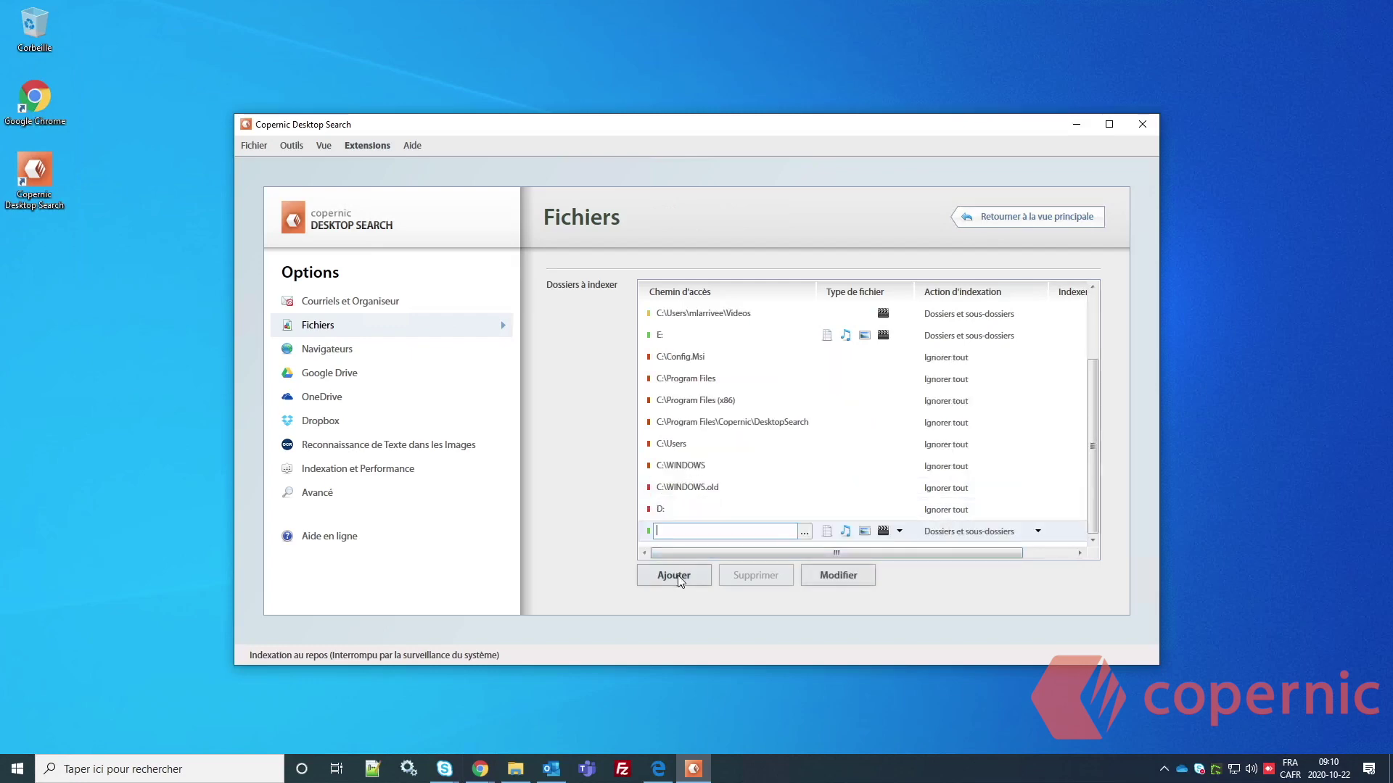
left_click(804, 535)
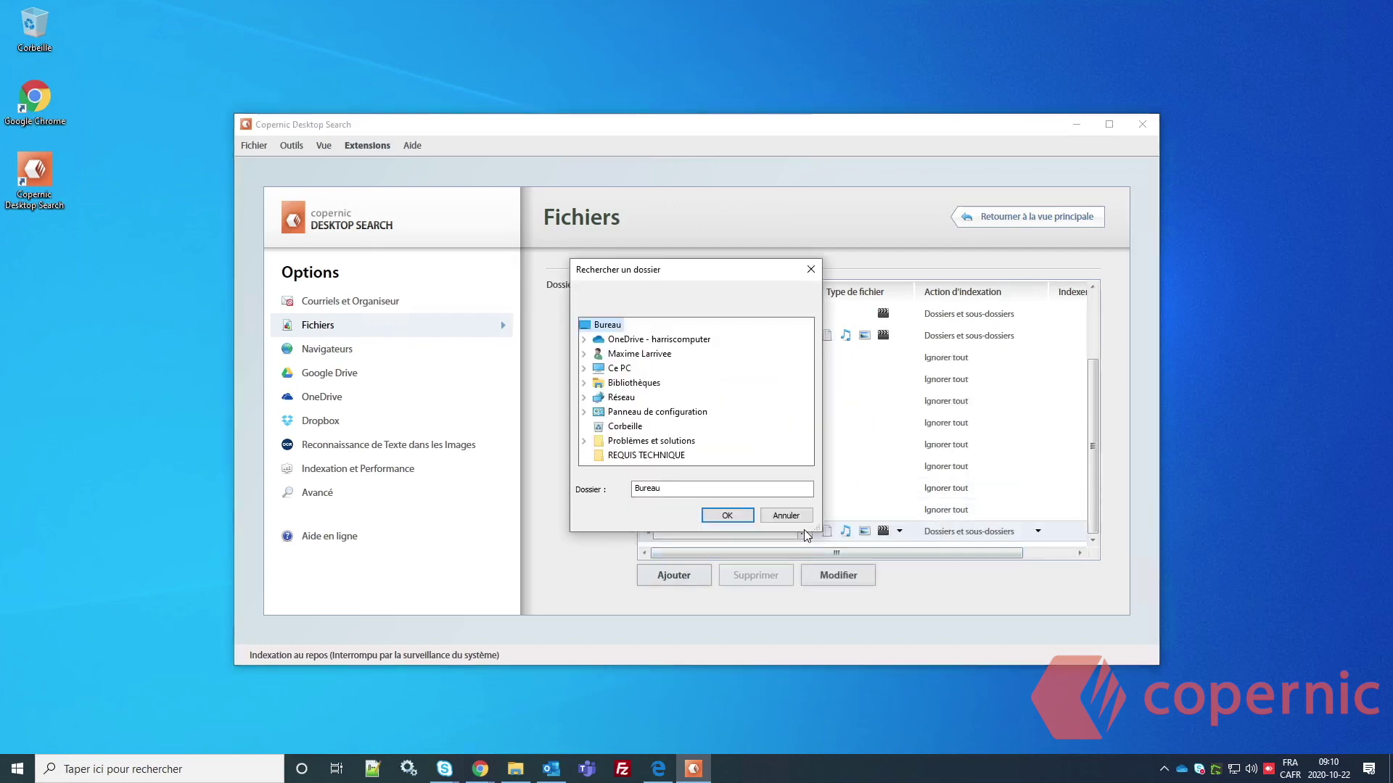
left_click(802, 521)
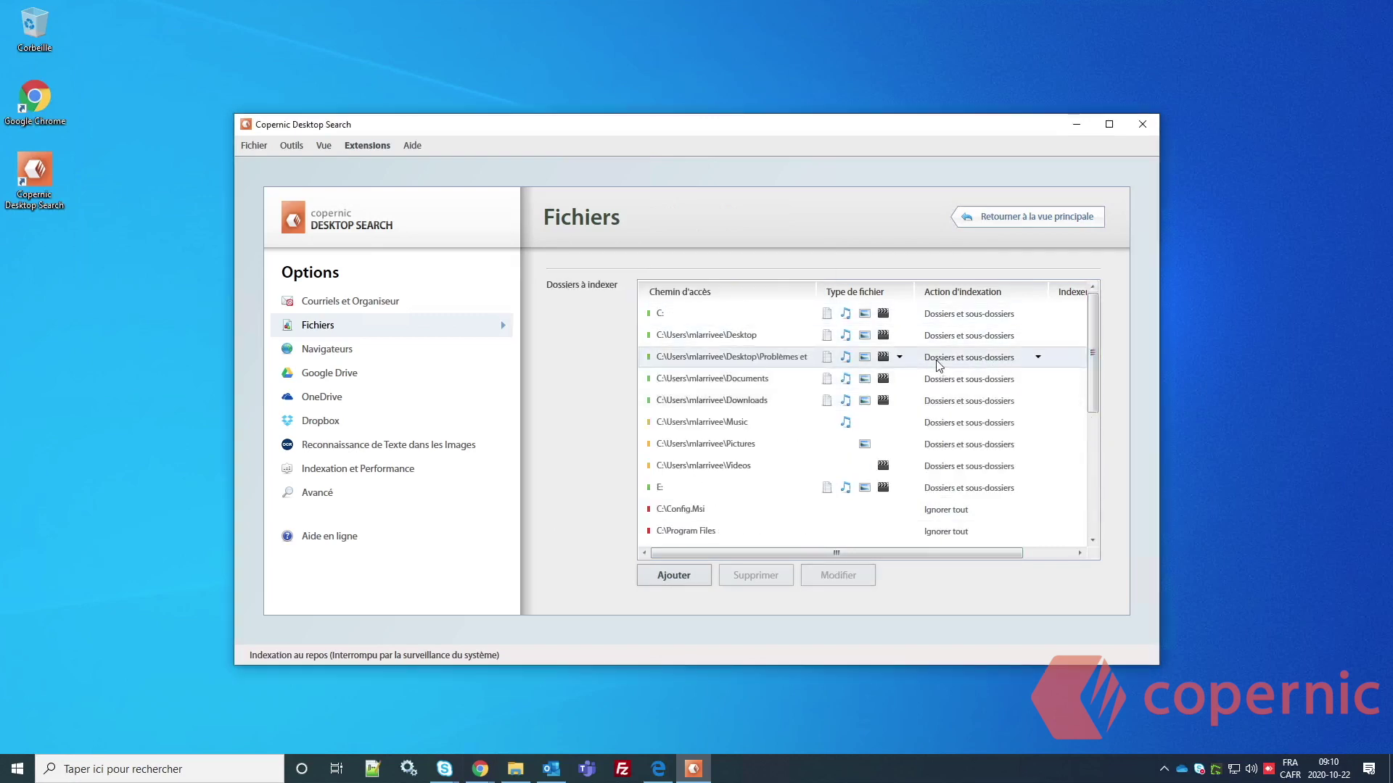
- Set the indexing action of the "Problèmes et solutions" folder to Ignorer tout and review the folder list
left_click(1038, 358)
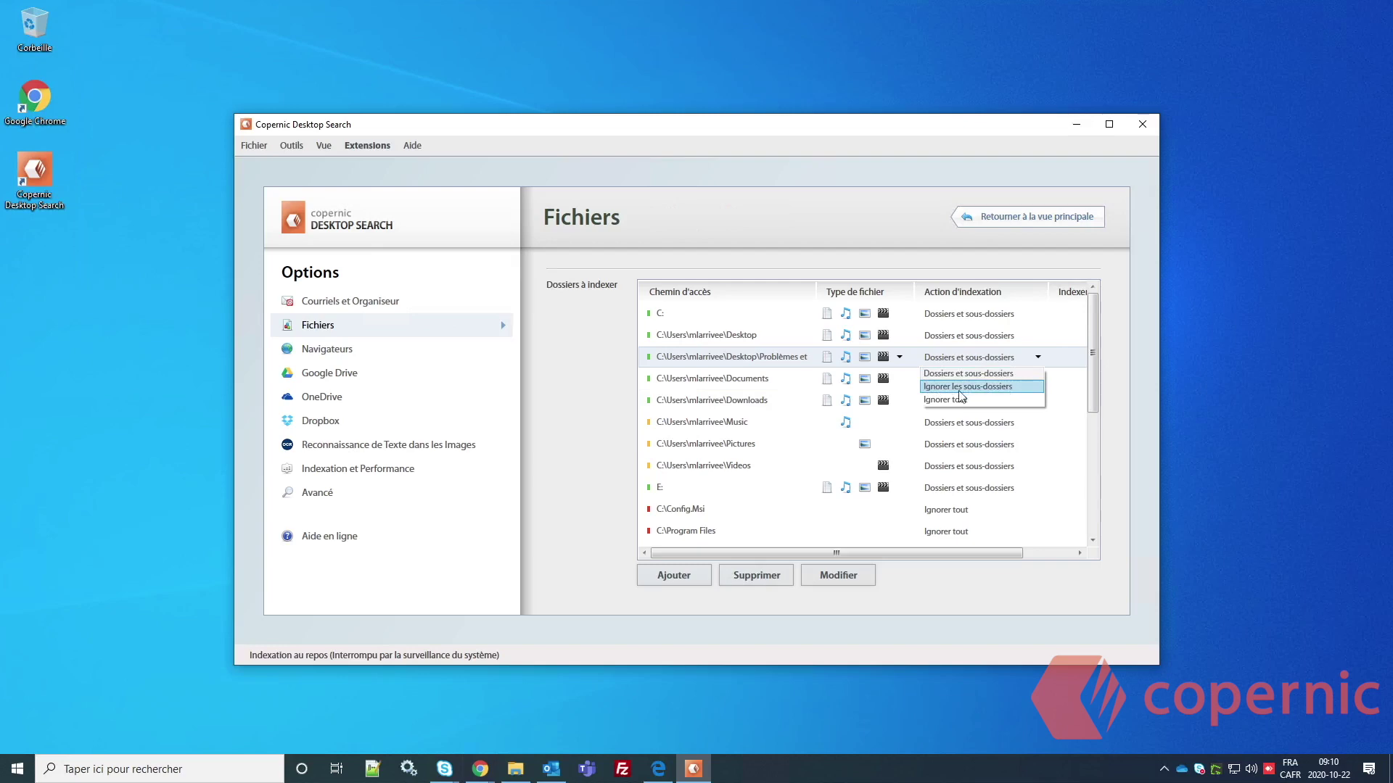
left_click(980, 405)
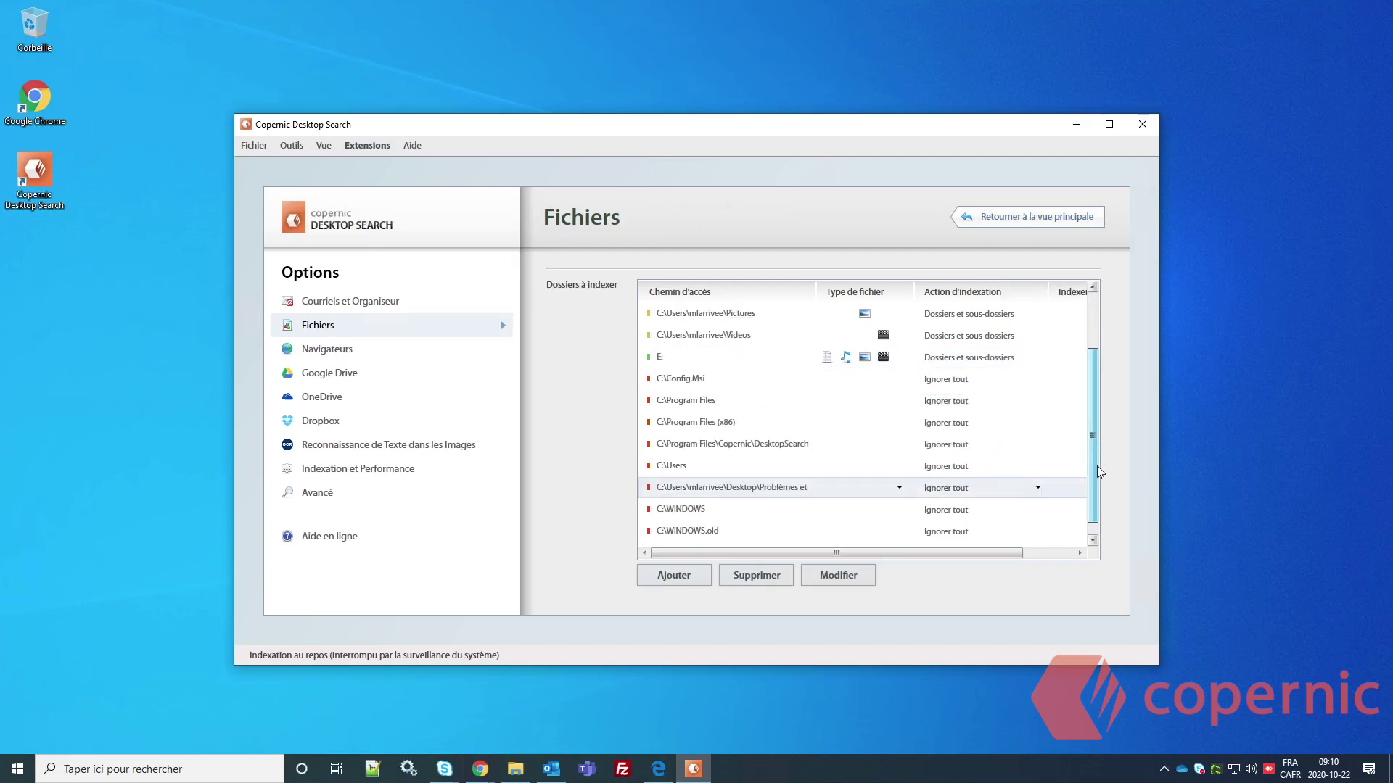
left_click_drag(1097, 465, 1100, 403)
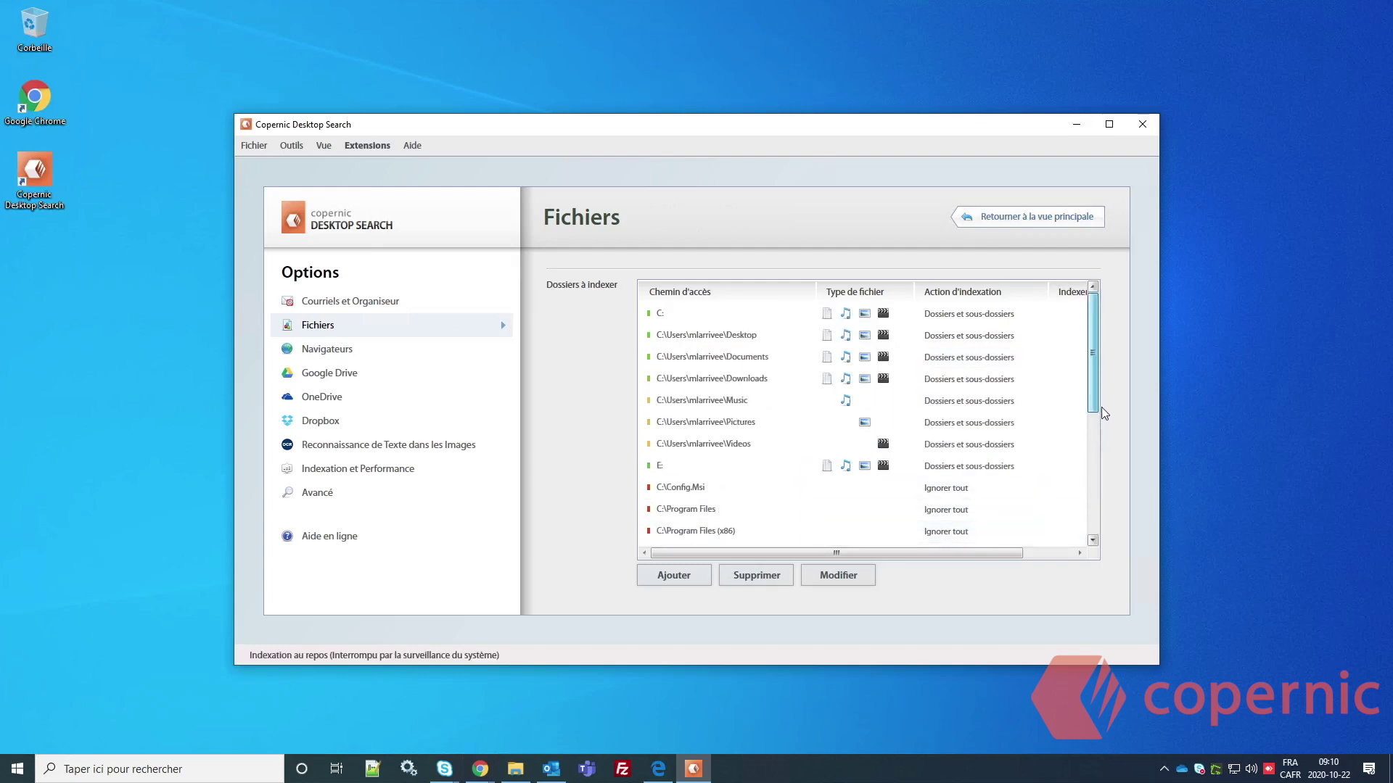
scroll(928, 472, "down", 2)
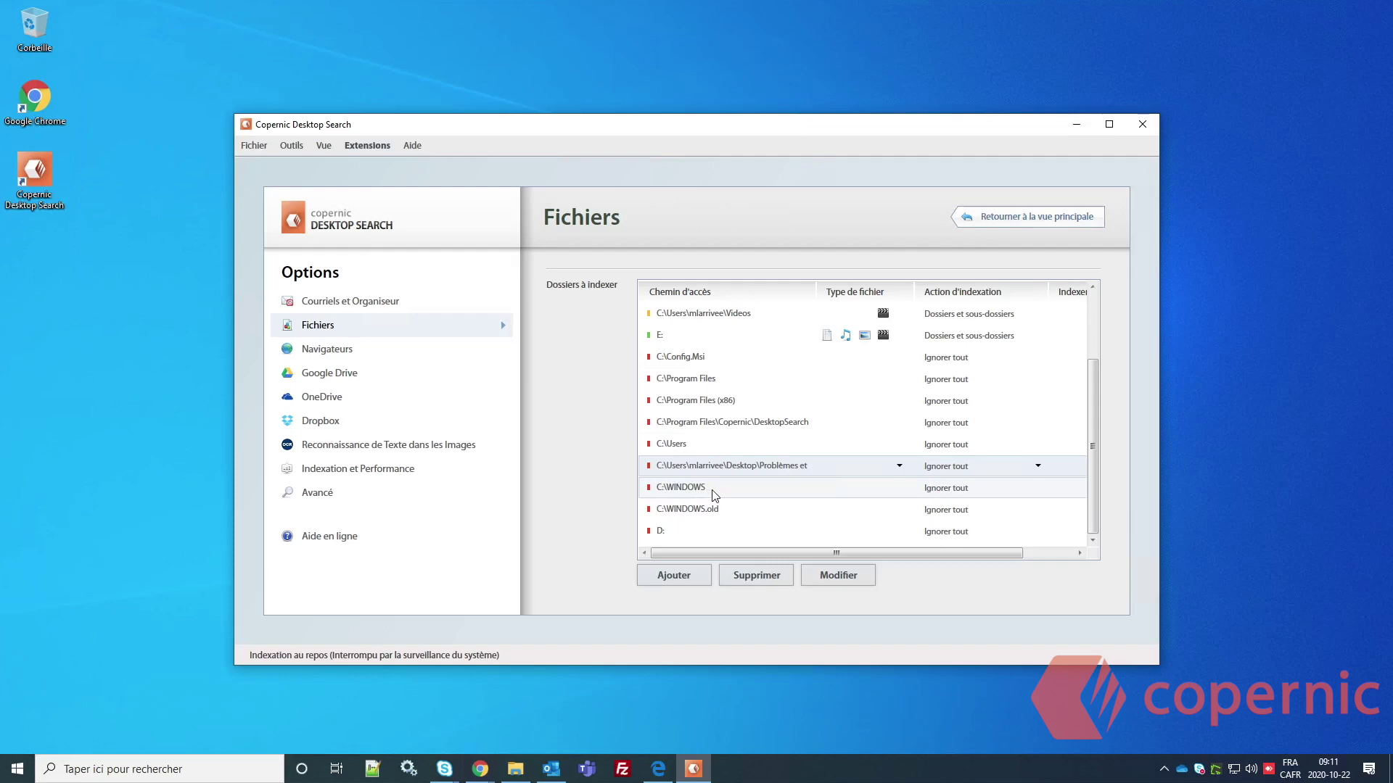
scroll(714, 495, "up", 2)
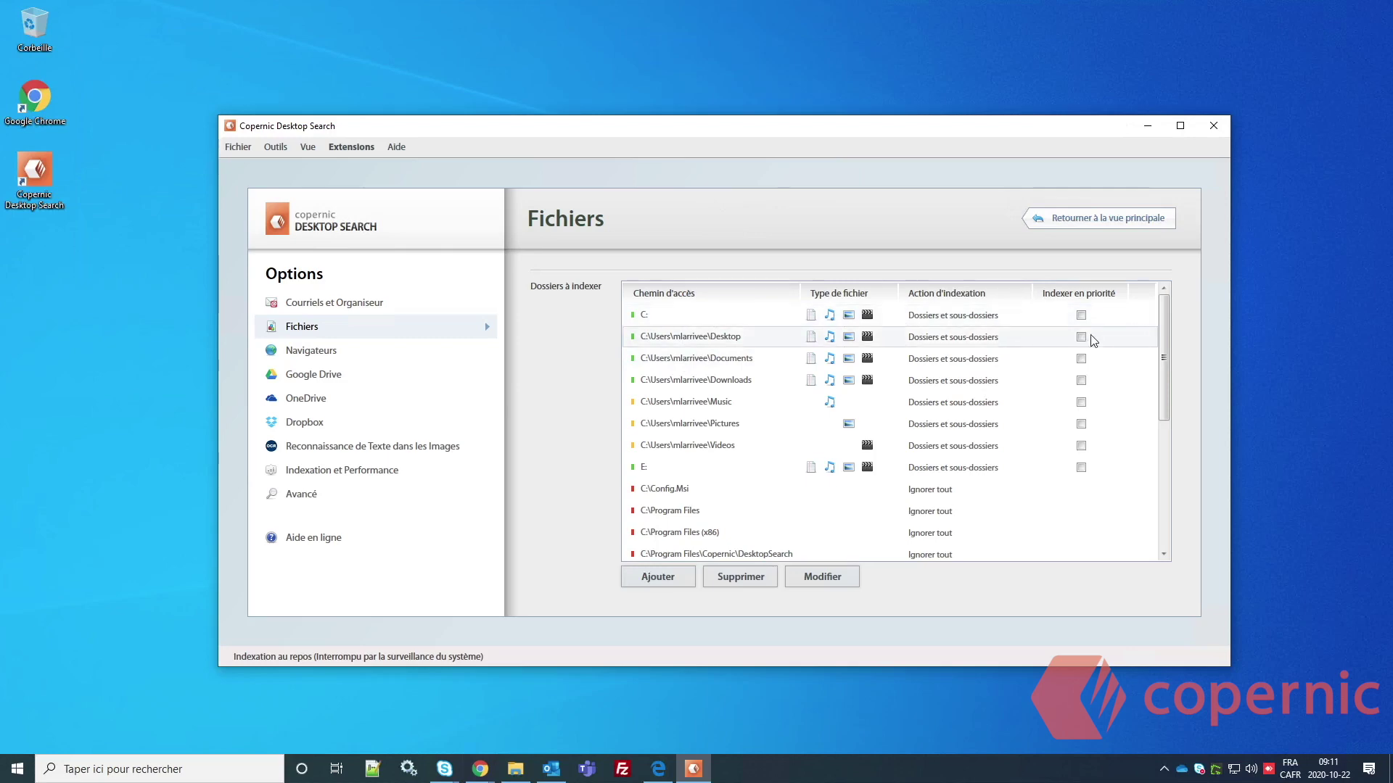
- In the Navigateurs options, toggle indexing of Google Chrome favourites and history and of Internet Explorer history
left_click(316, 351)
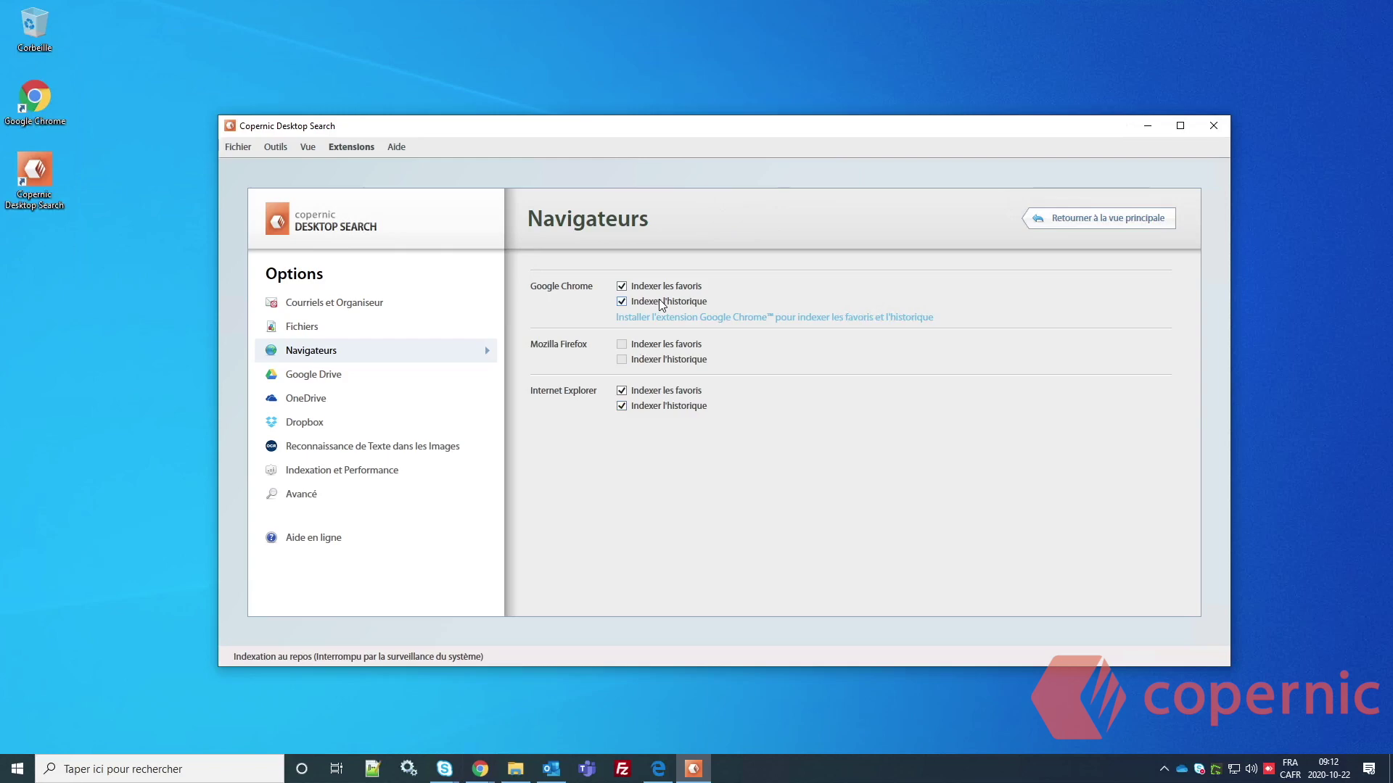
left_click(622, 286)
left_click(621, 301)
left_click(621, 406)
- Examine the connection settings for Google Drive, OneDrive and Dropbox
left_click(316, 381)
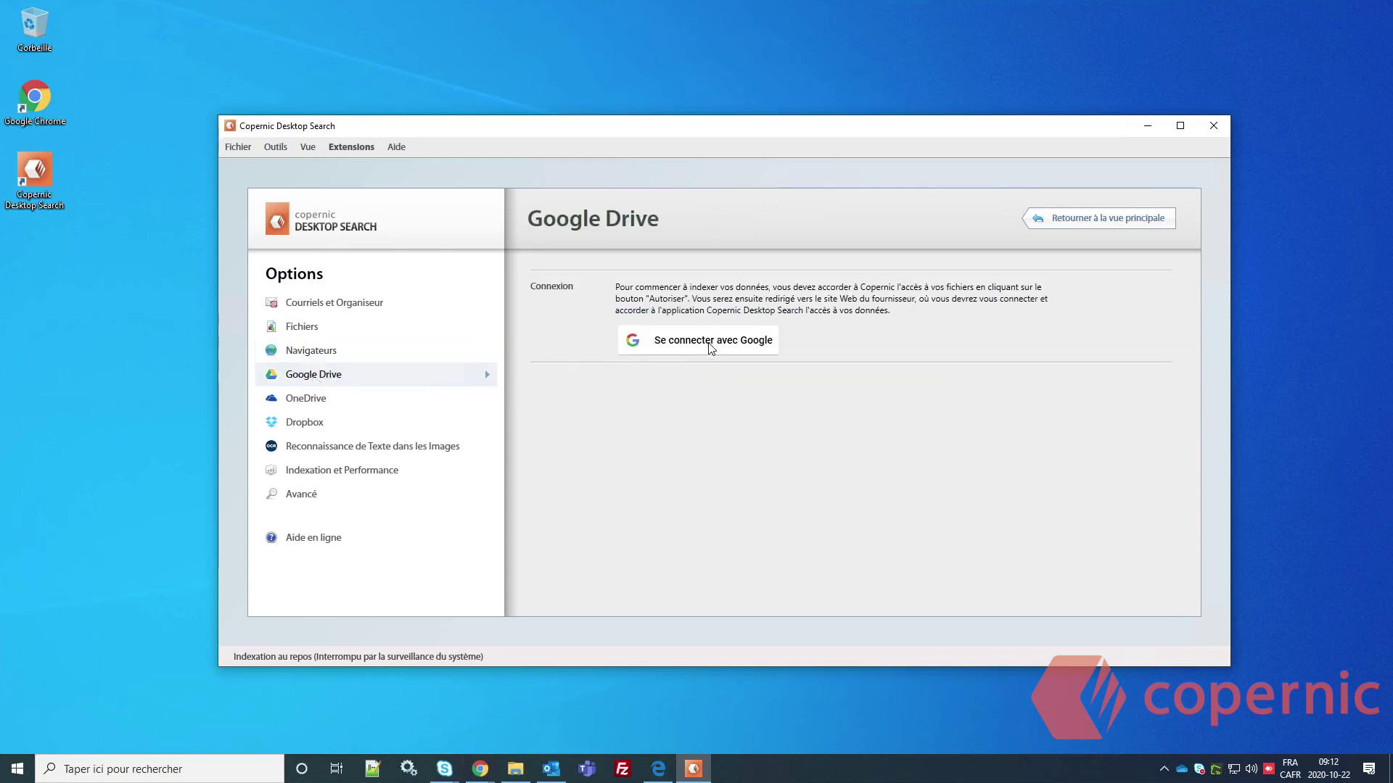
left_click(292, 401)
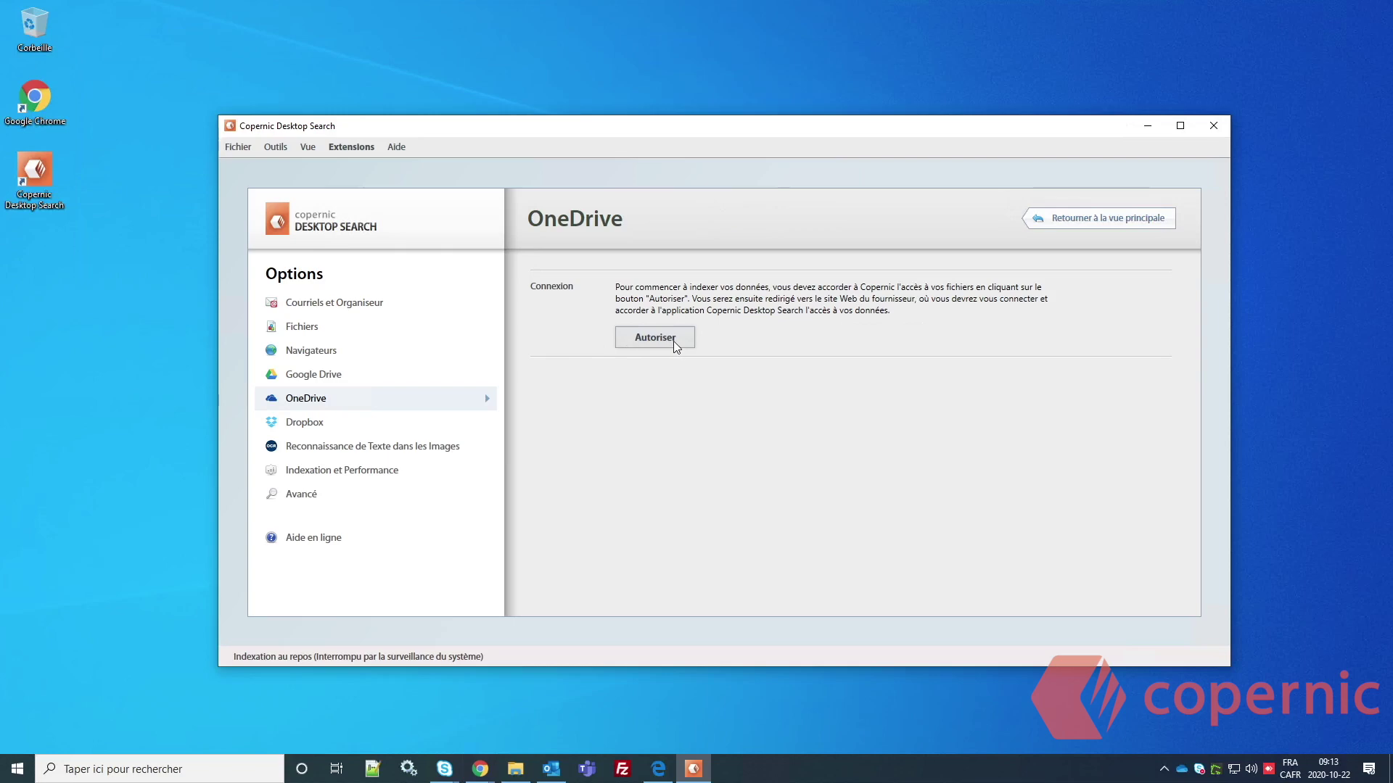
left_click(301, 425)
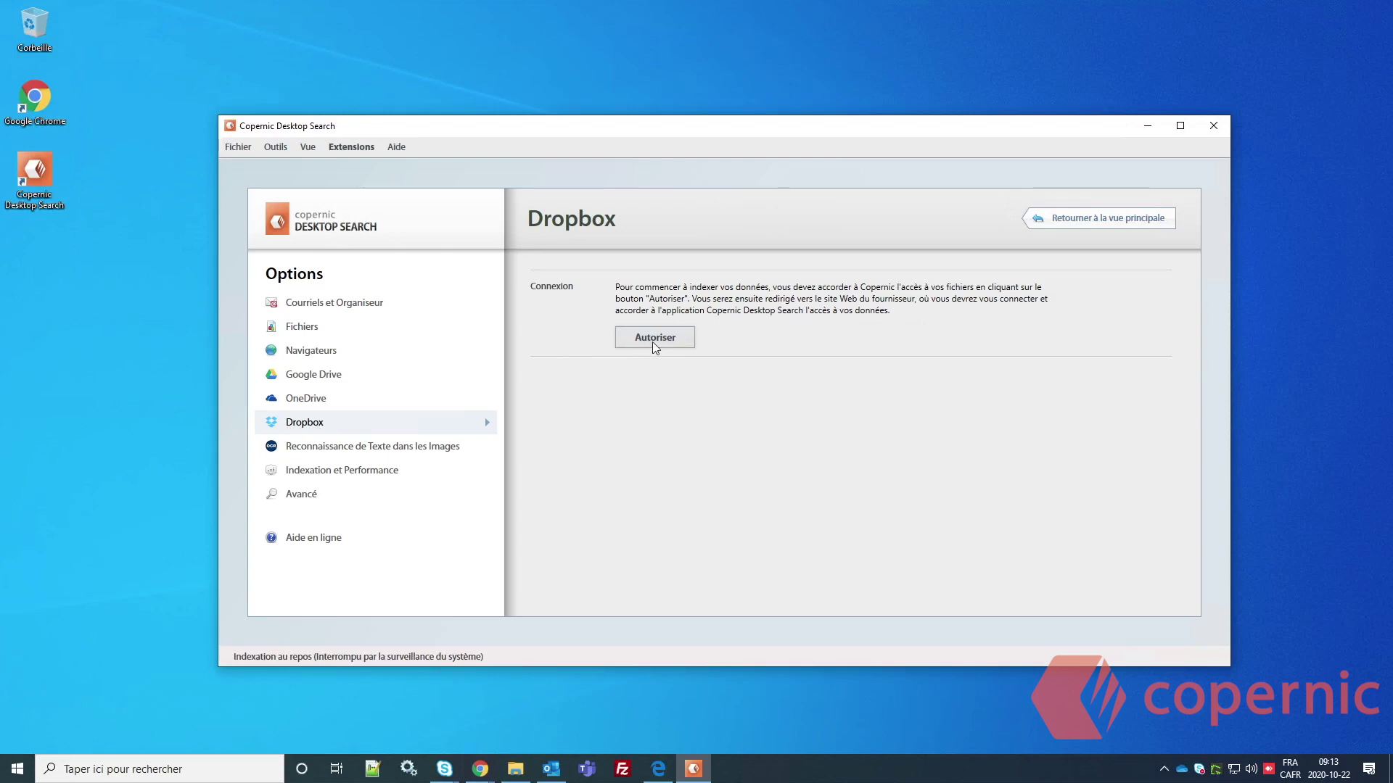
- Toggle English among the languages for Reconnaissance de Texte dans les Images
left_click(302, 453)
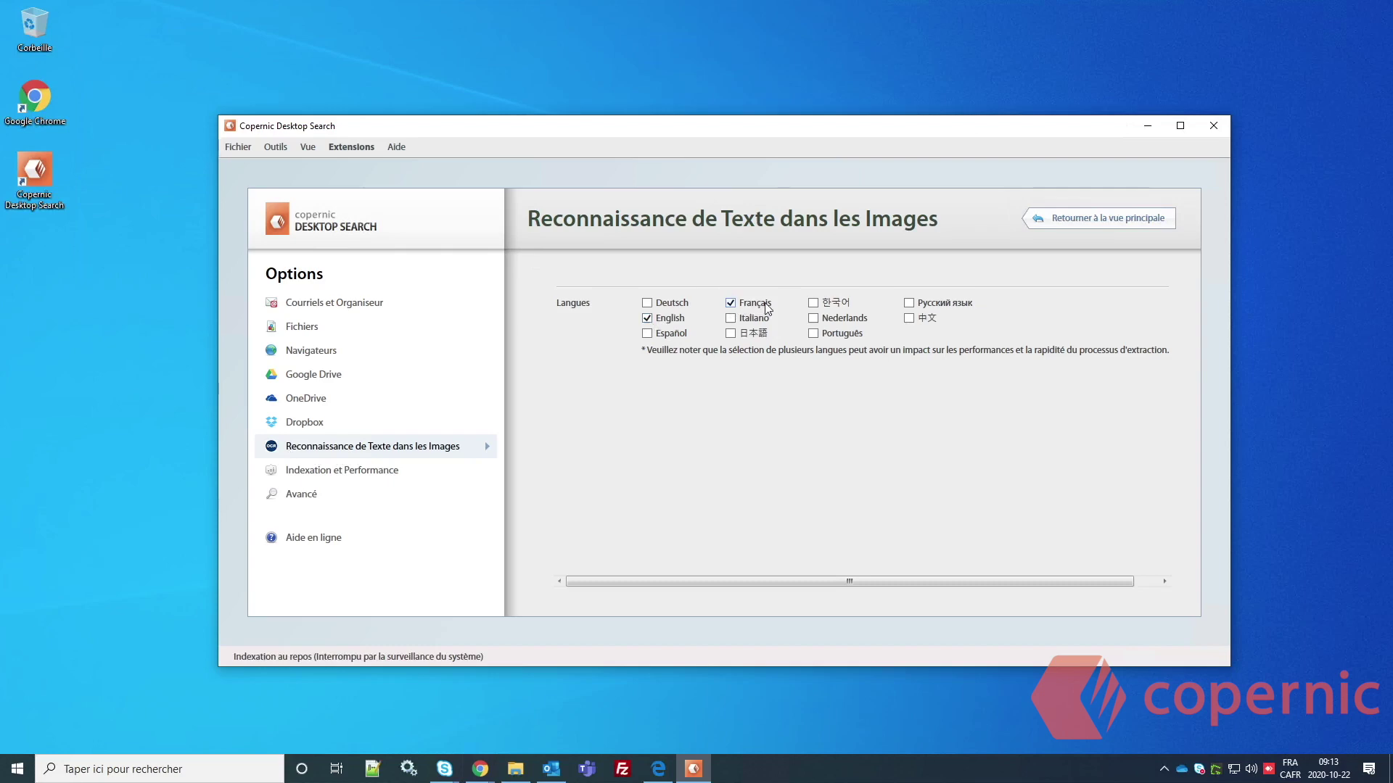
left_click(666, 320)
- In Indexation et Performance, set the update interval for Fichiers, Images, Musique, Vidéos to 2 days
left_click(330, 476)
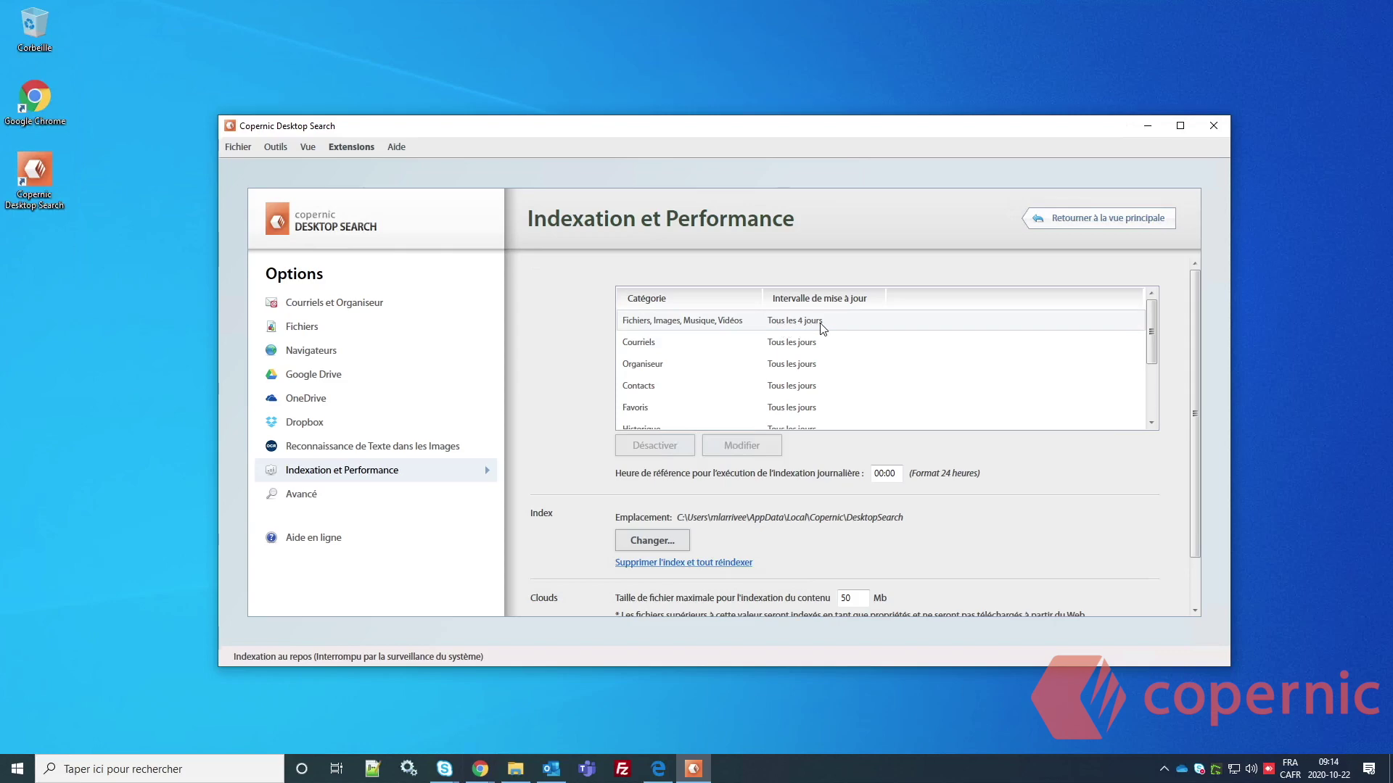
left_click(734, 322)
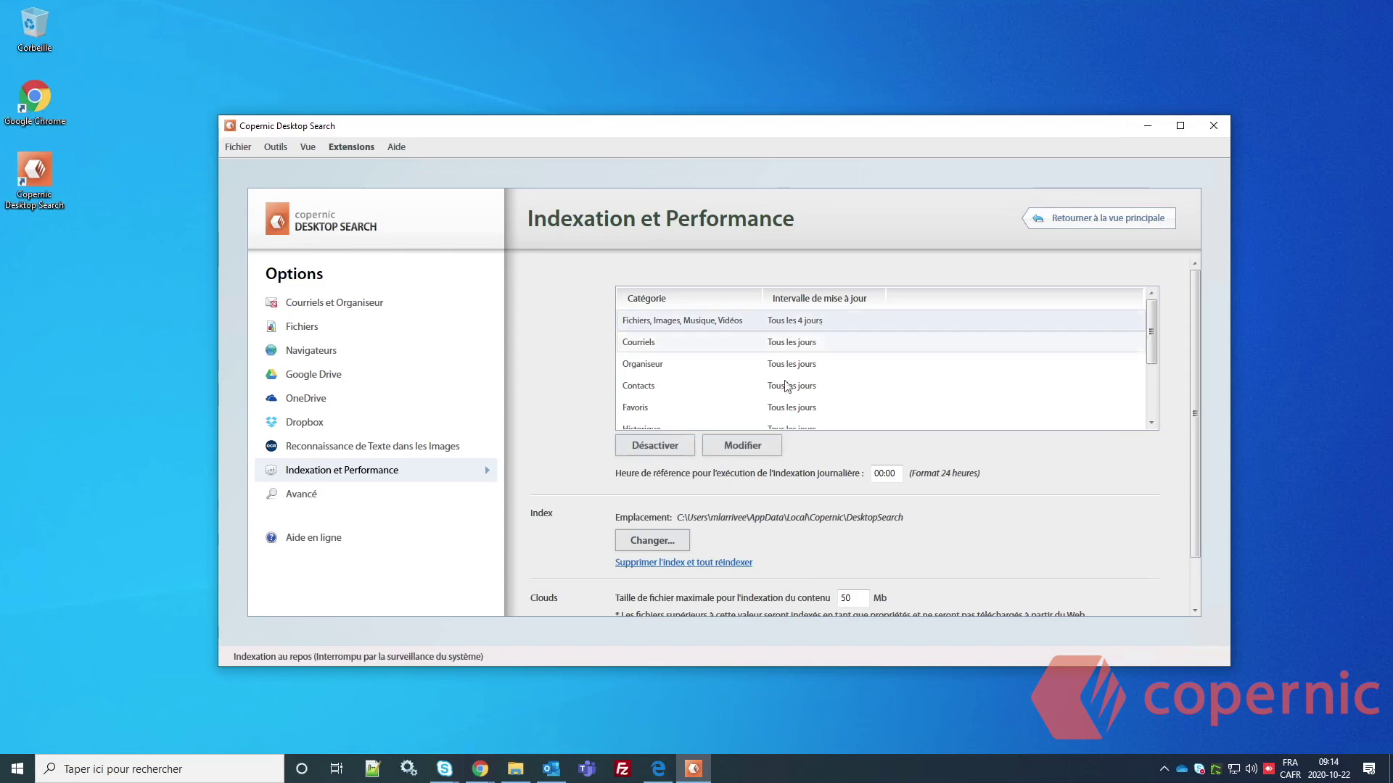
left_click(750, 447)
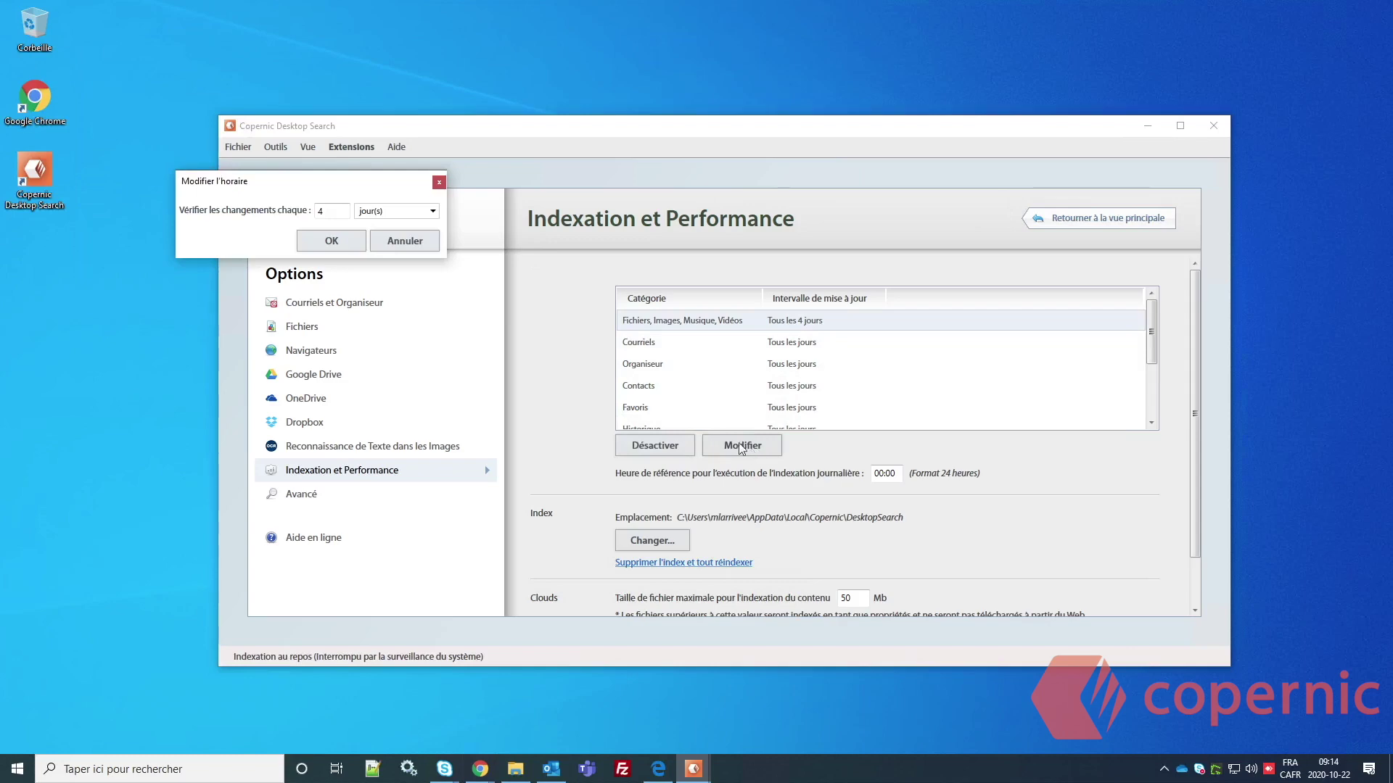
double_click(319, 211)
type("2")
key("Return")
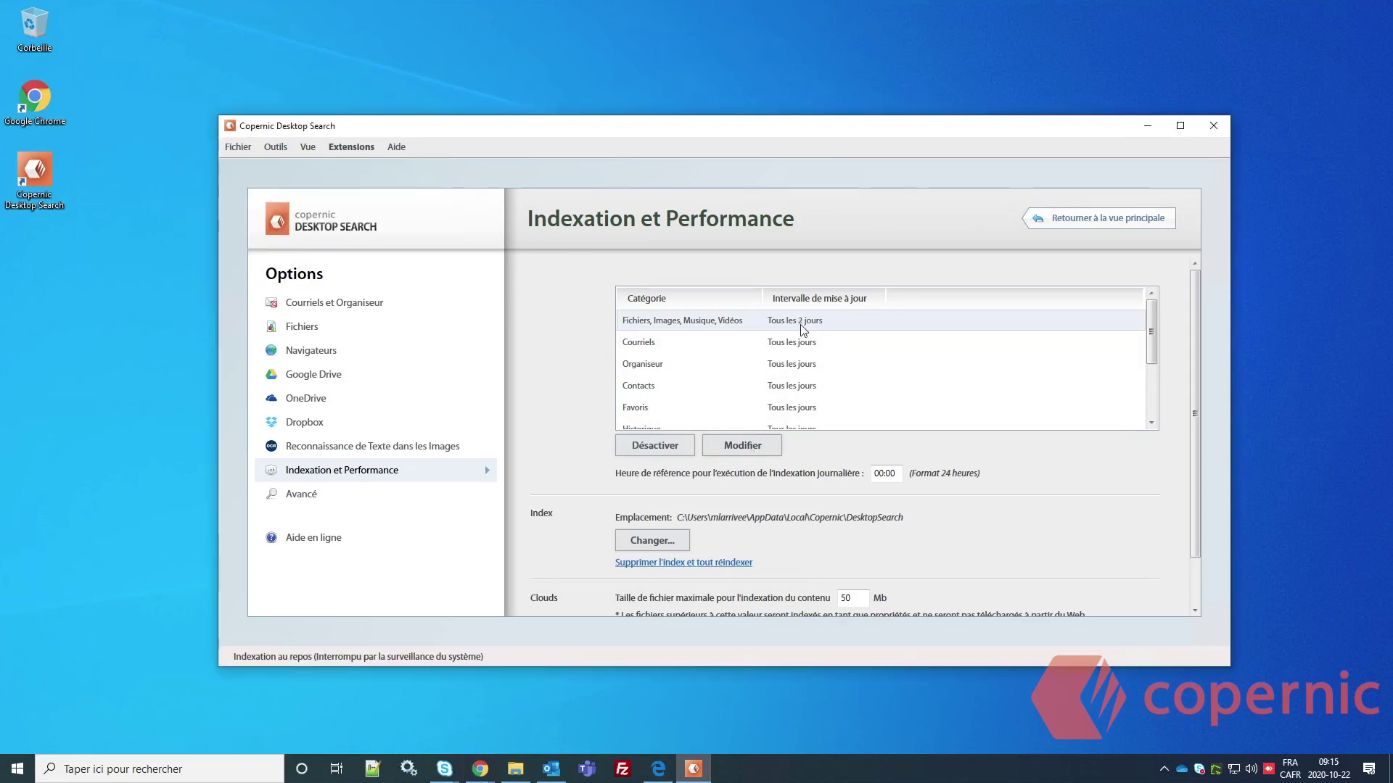
left_click(755, 446)
left_click_drag(222, 31, 722, 215)
left_click(743, 243)
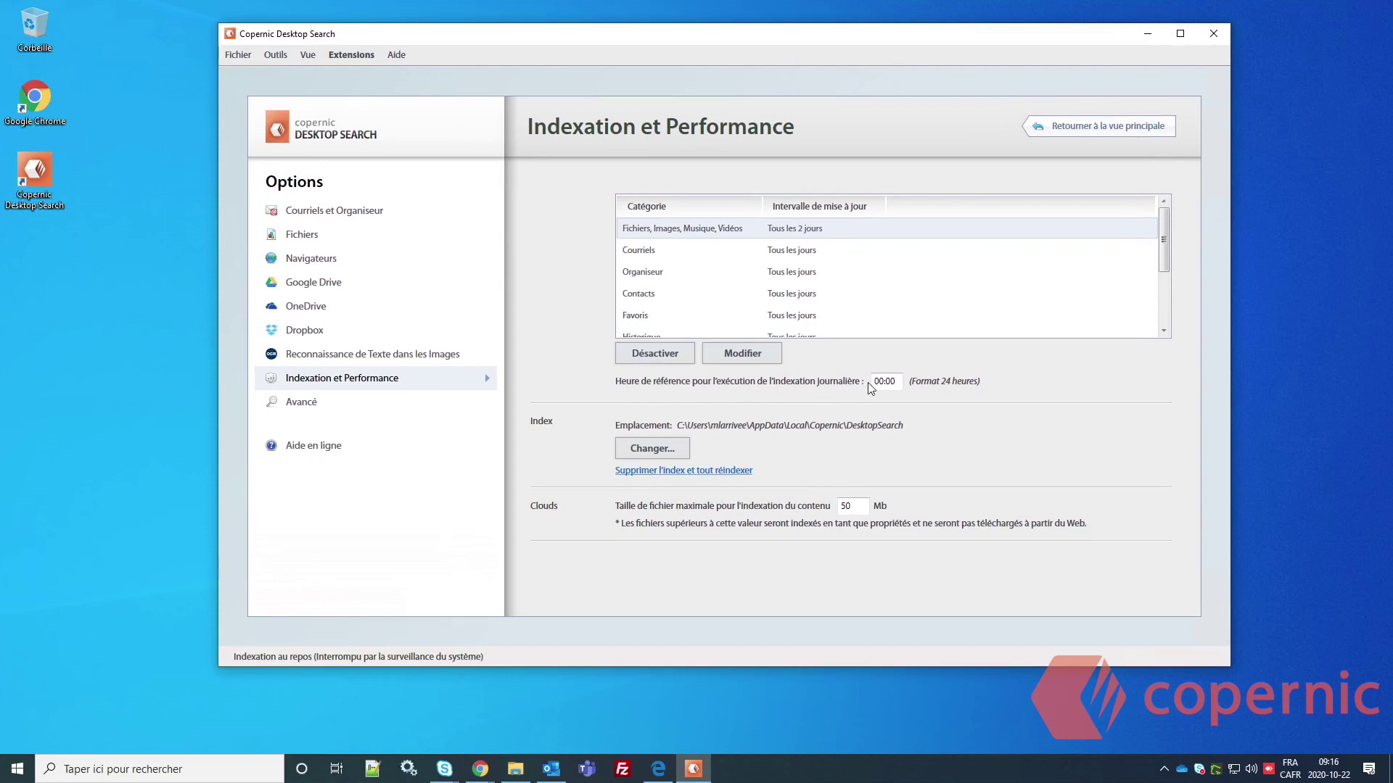
left_click_drag(874, 381, 897, 381)
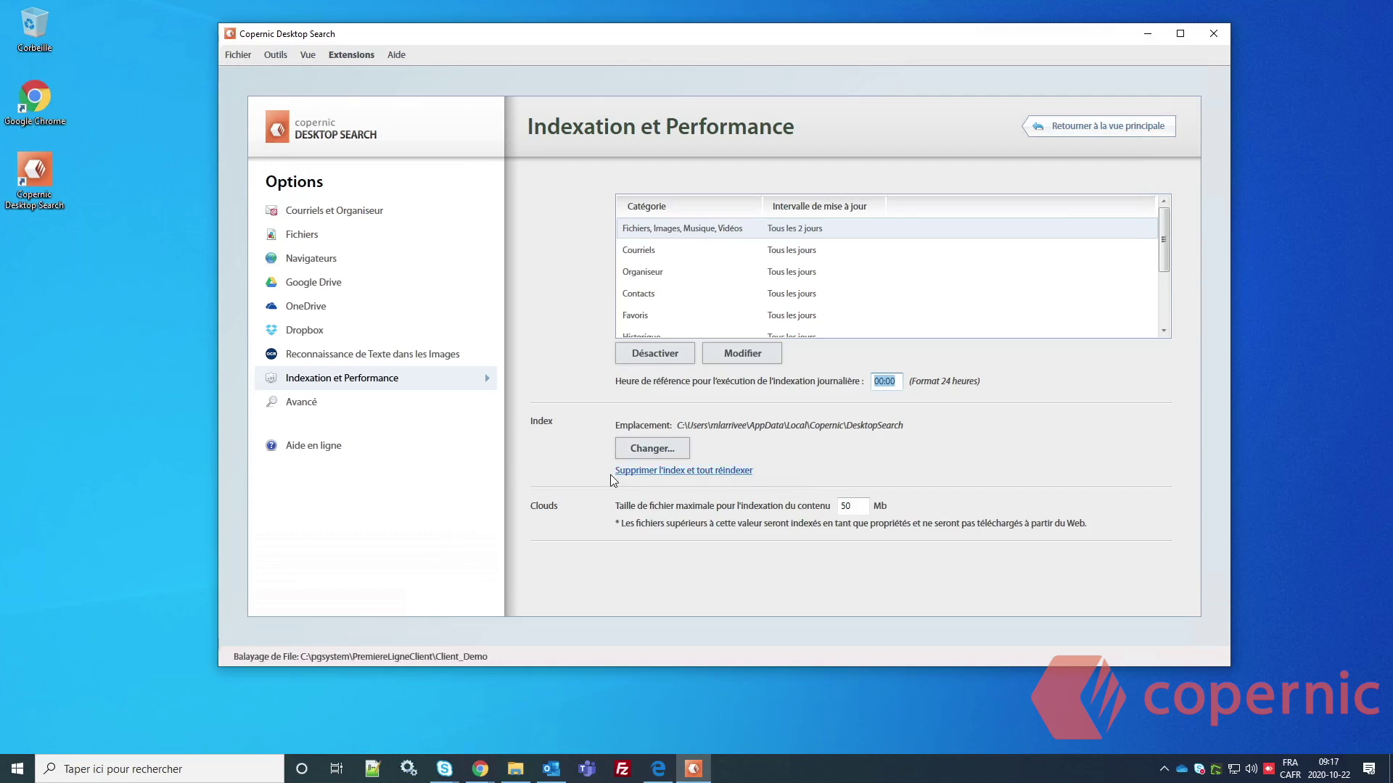
- In the Avancé options, add the file extension .xyz to the file types, keeping Documents as its type
left_click(296, 404)
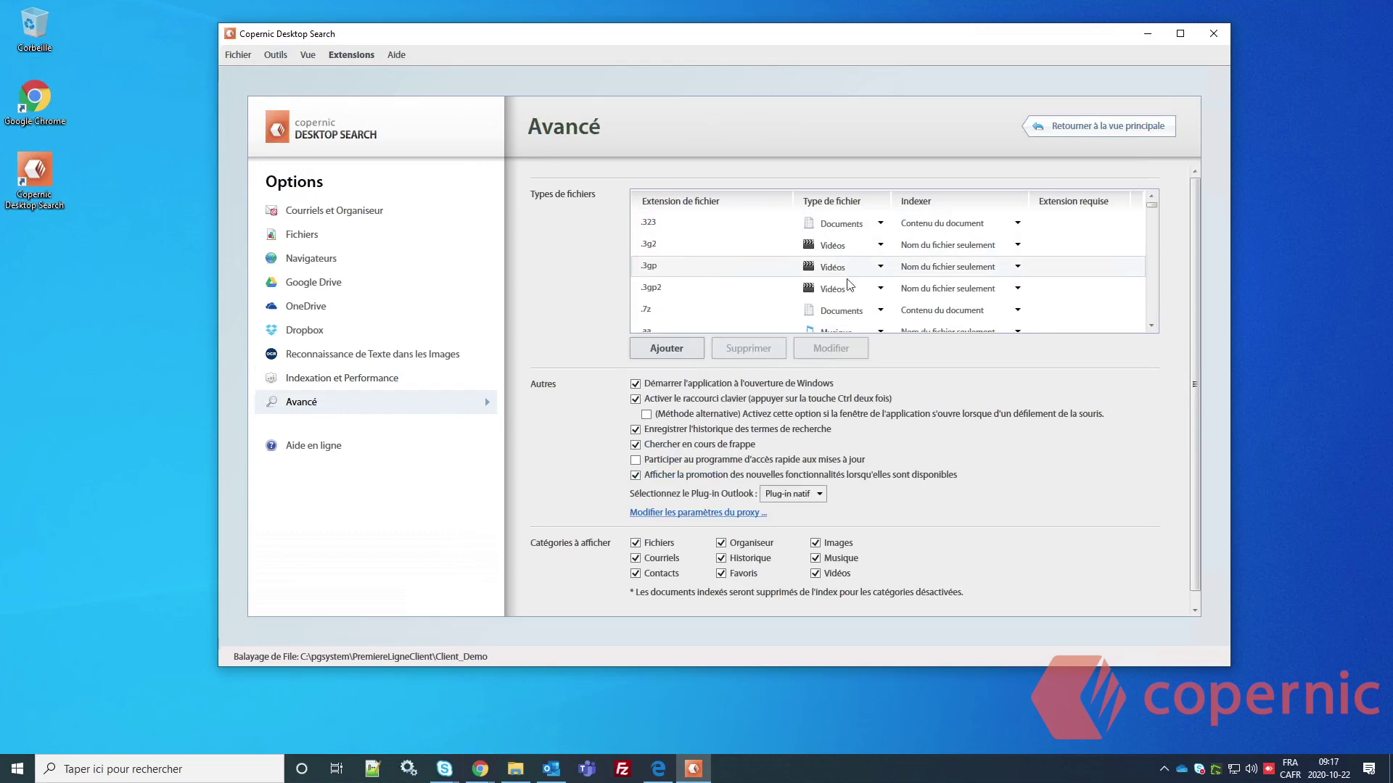
scroll(1152, 217, "down", 10)
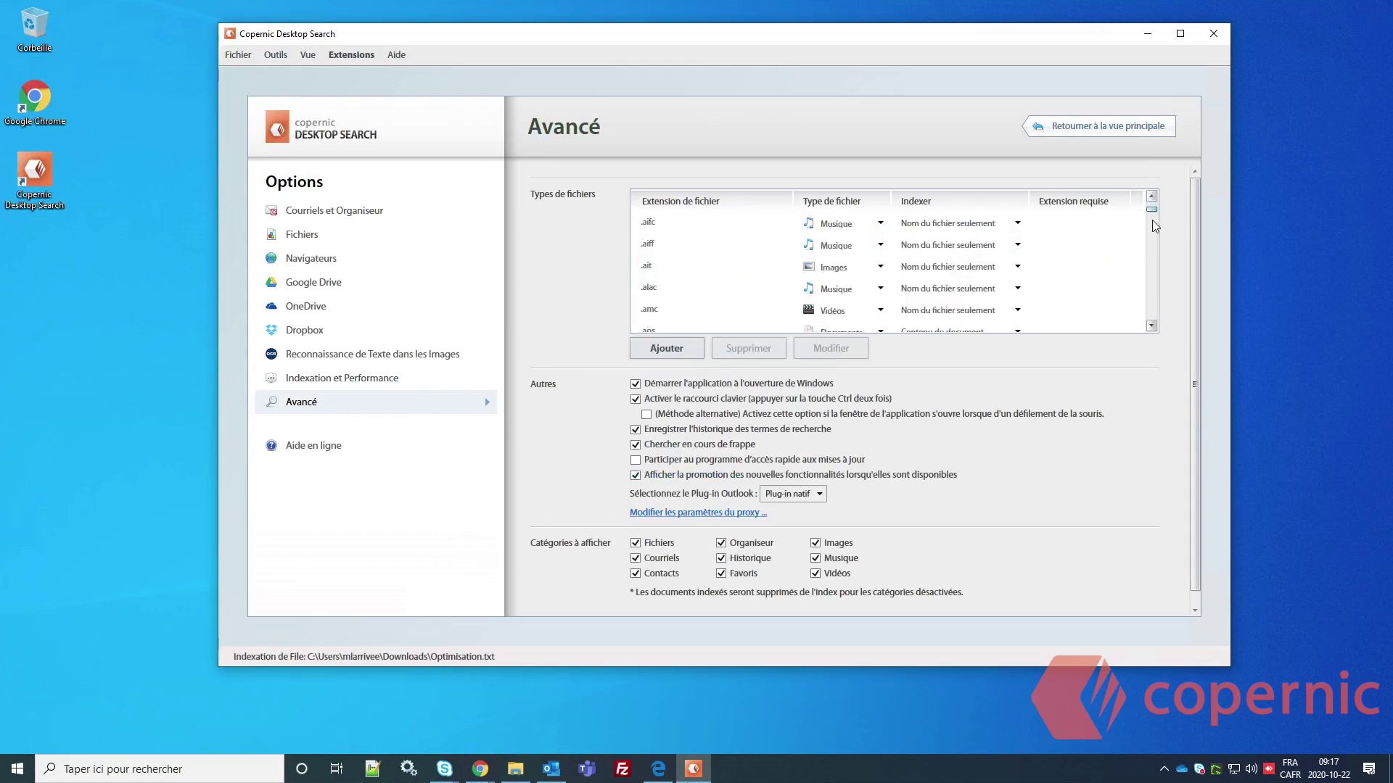
left_click_drag(1153, 239, 1153, 319)
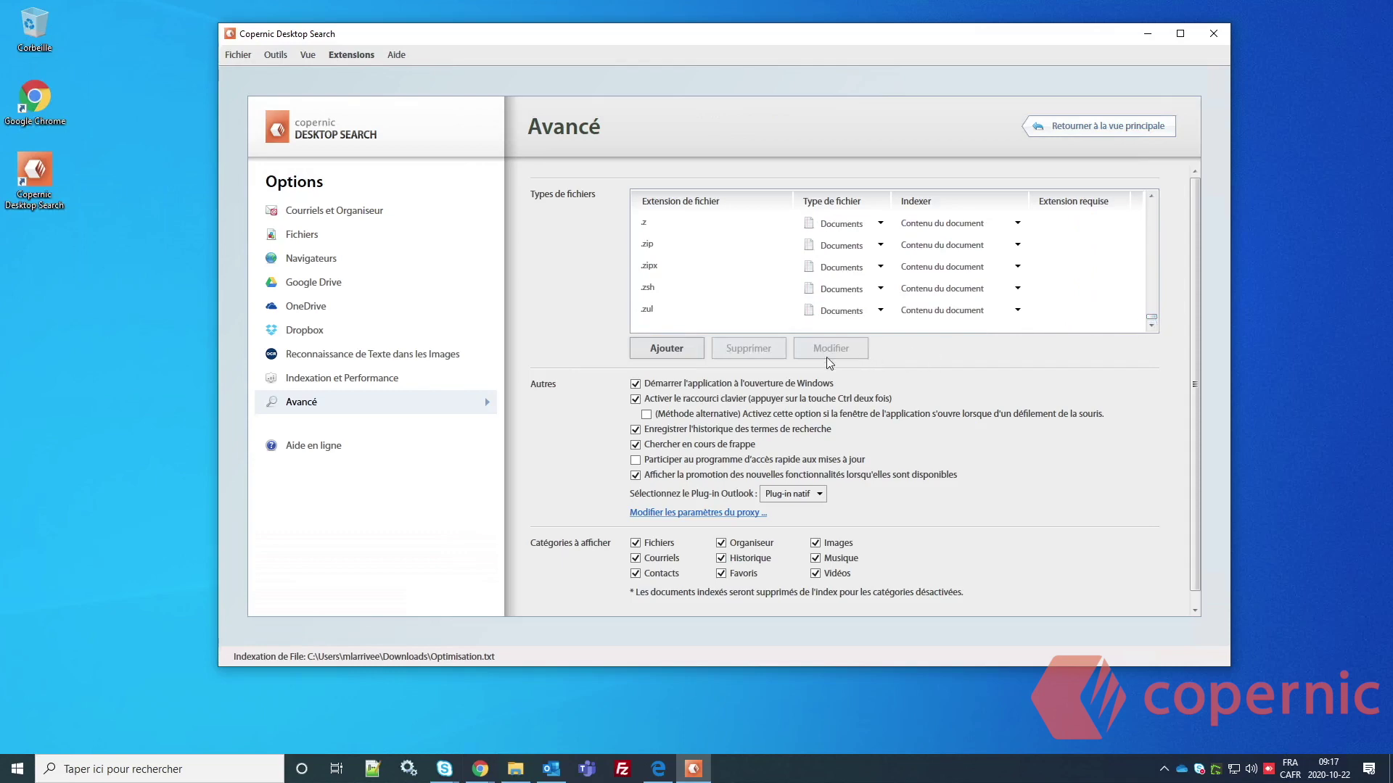
left_click(675, 350)
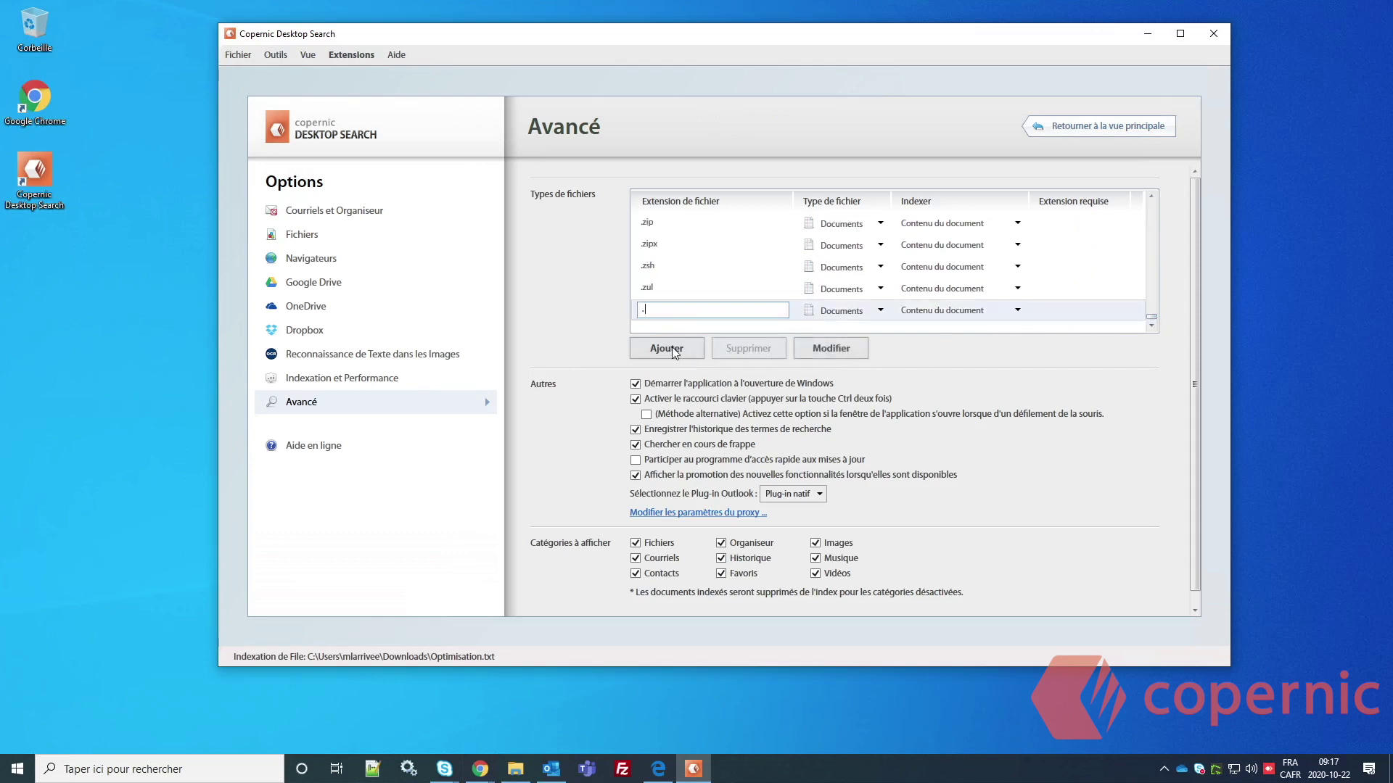
type("xyz")
left_click(864, 312)
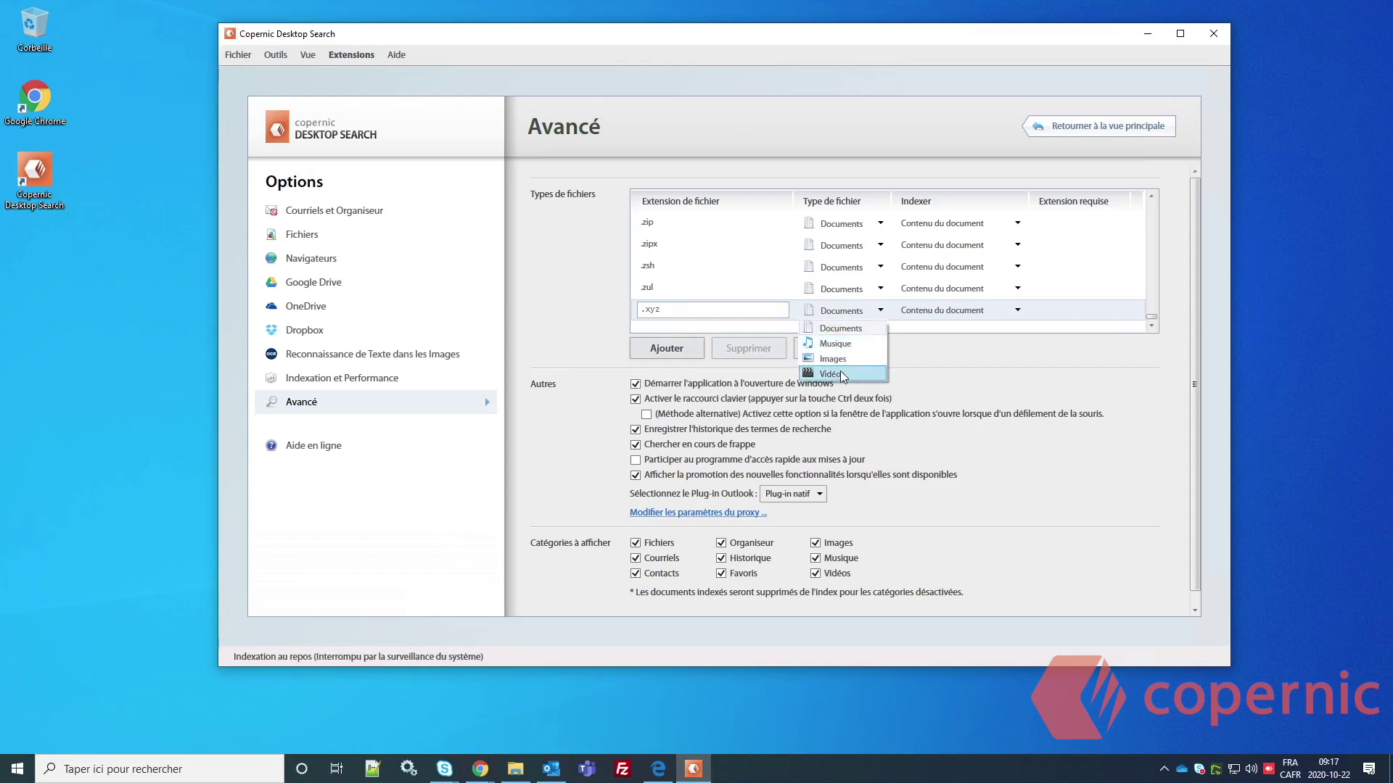
- Set the .xyz extension to index Nom du fichier seulement and select its entry in the file types list
left_click(1016, 310)
left_click(1016, 311)
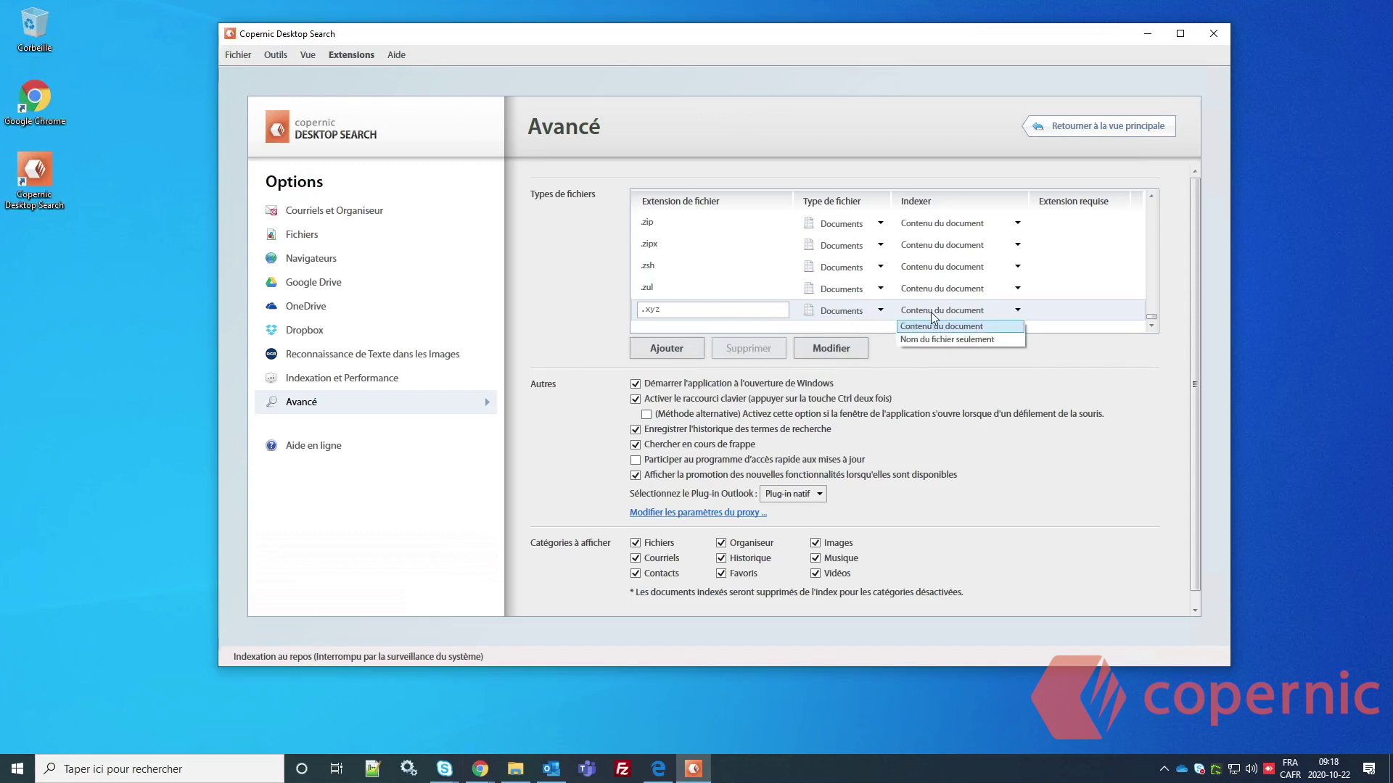
left_click(1003, 340)
mouse_move(1152, 315)
left_mouse_down()
mouse_move(1154, 280)
mouse_move(1155, 305)
left_mouse_up()
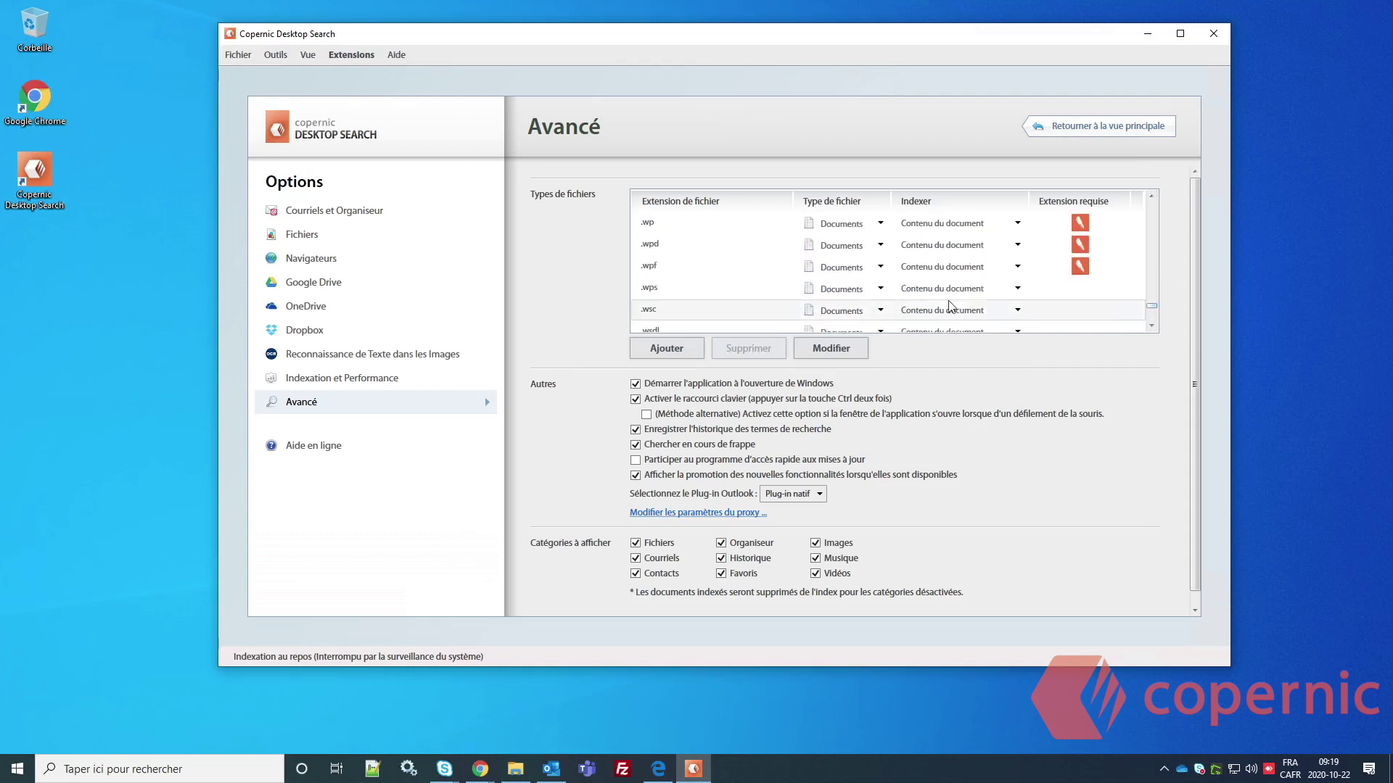
left_click(718, 317)
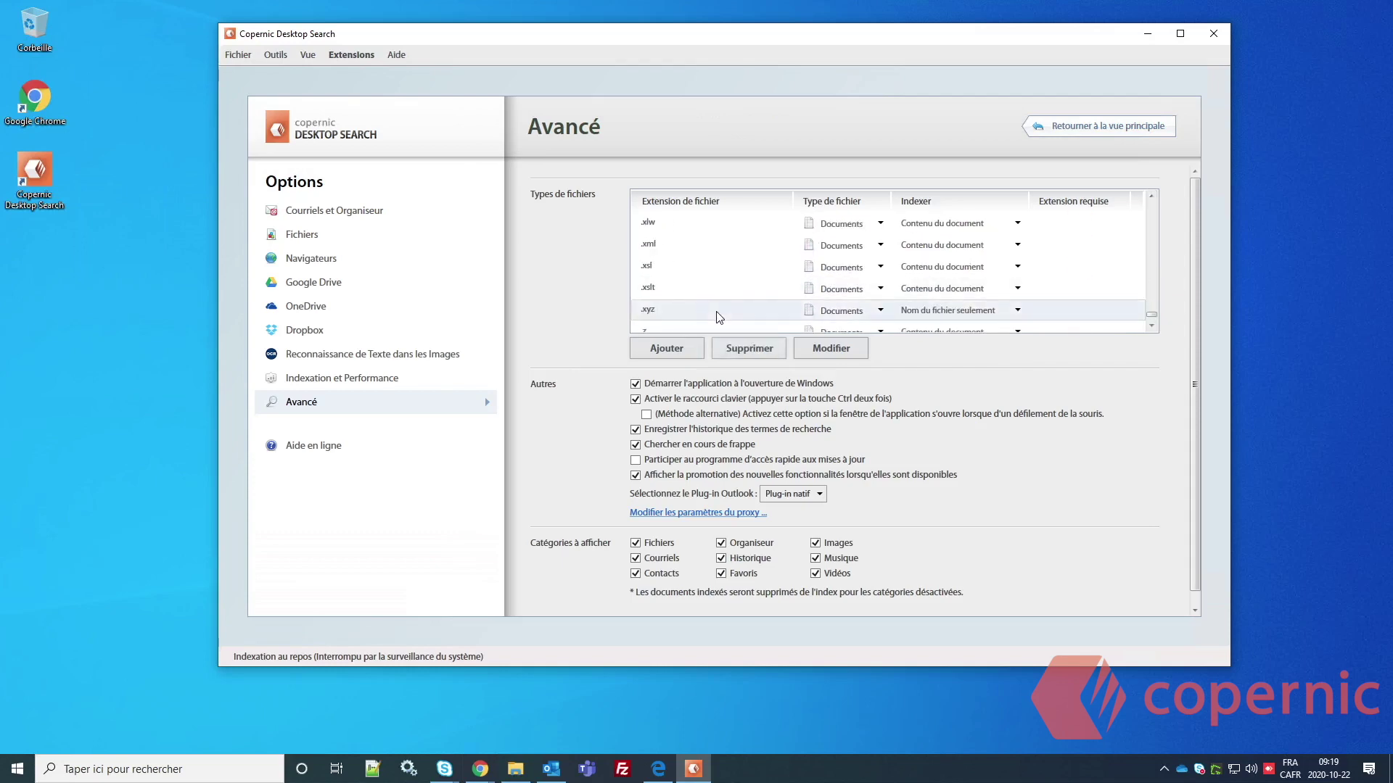
- Remove the .xyz extension from the list of file types
left_click(755, 350)
left_click(737, 412)
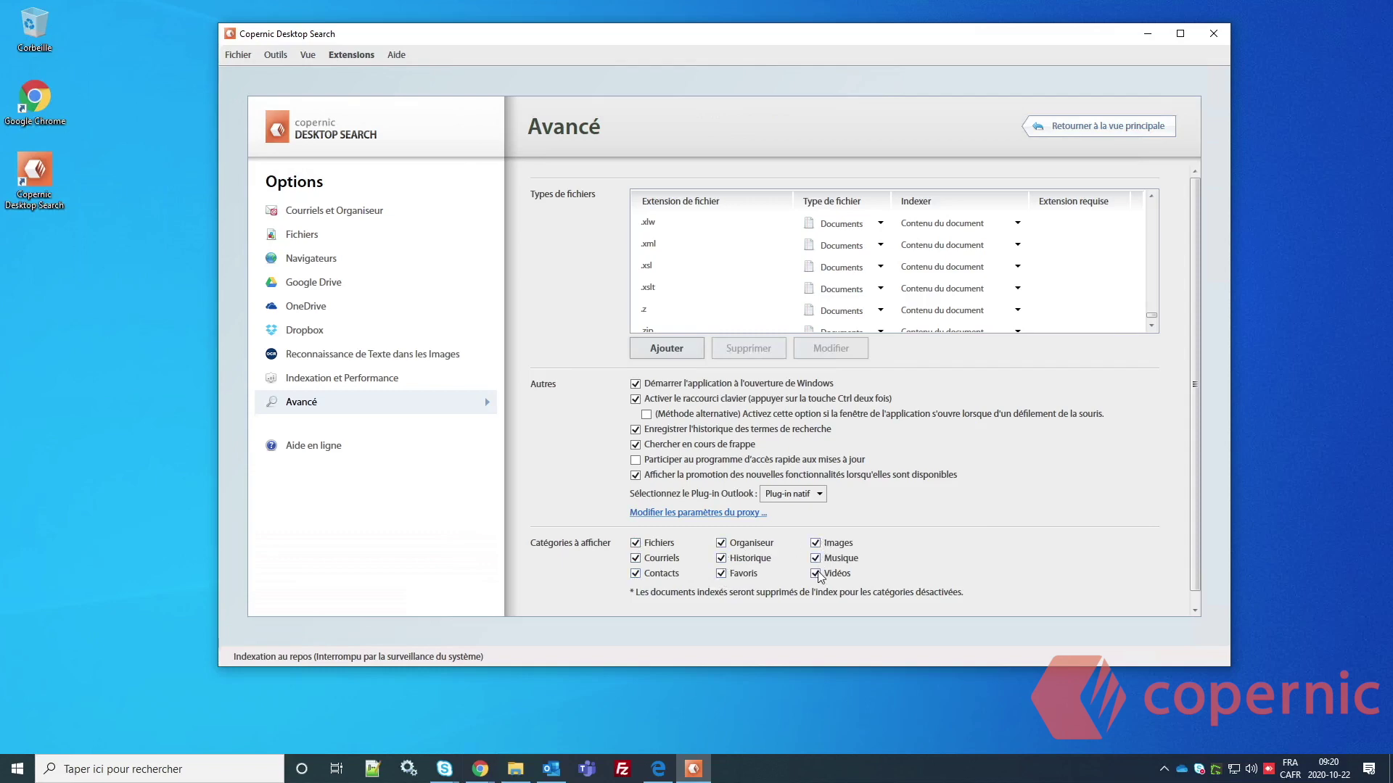
- Exclude Courriels from the displayed categories and return to the main search view
left_click(661, 560)
left_click(1085, 125)
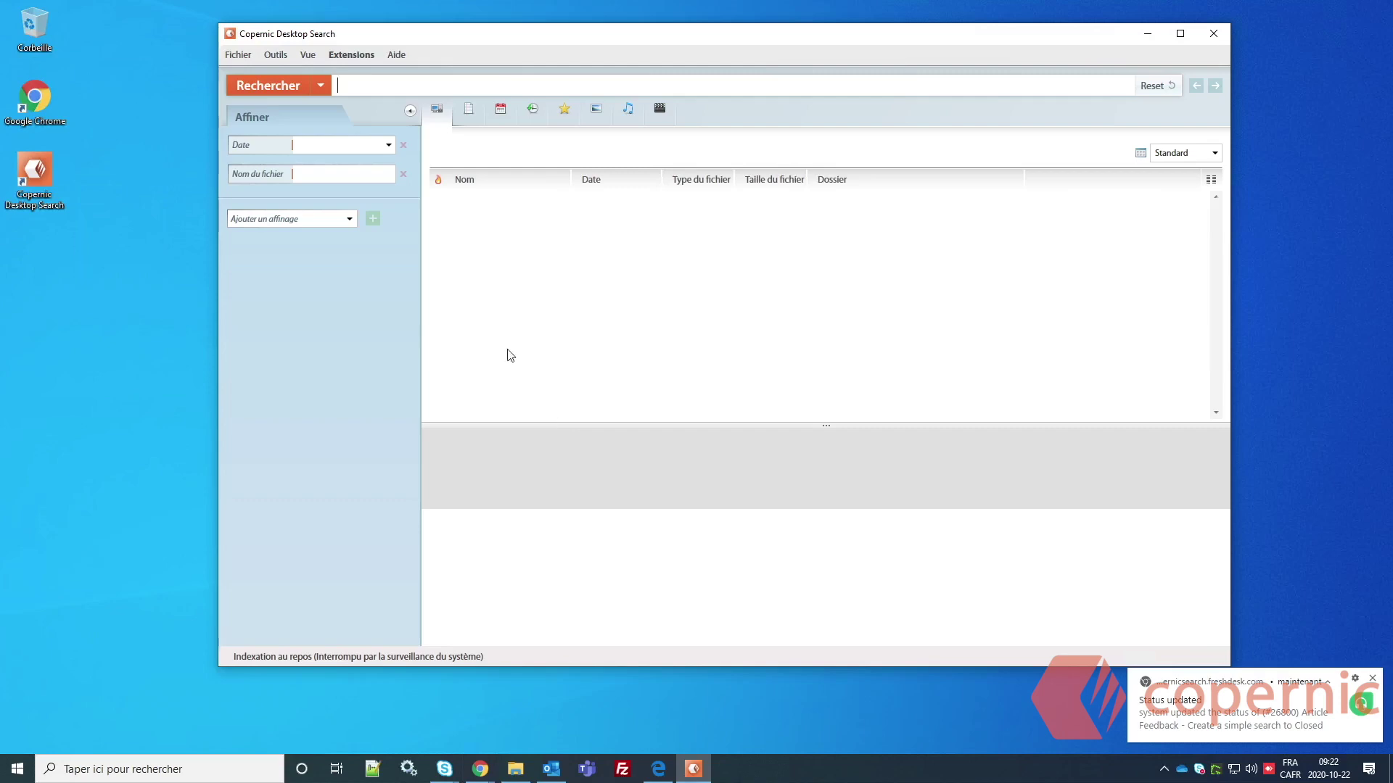
- Set the indexing performance to Sans restriction (utilisation maximale des ressources)
left_click(280, 54)
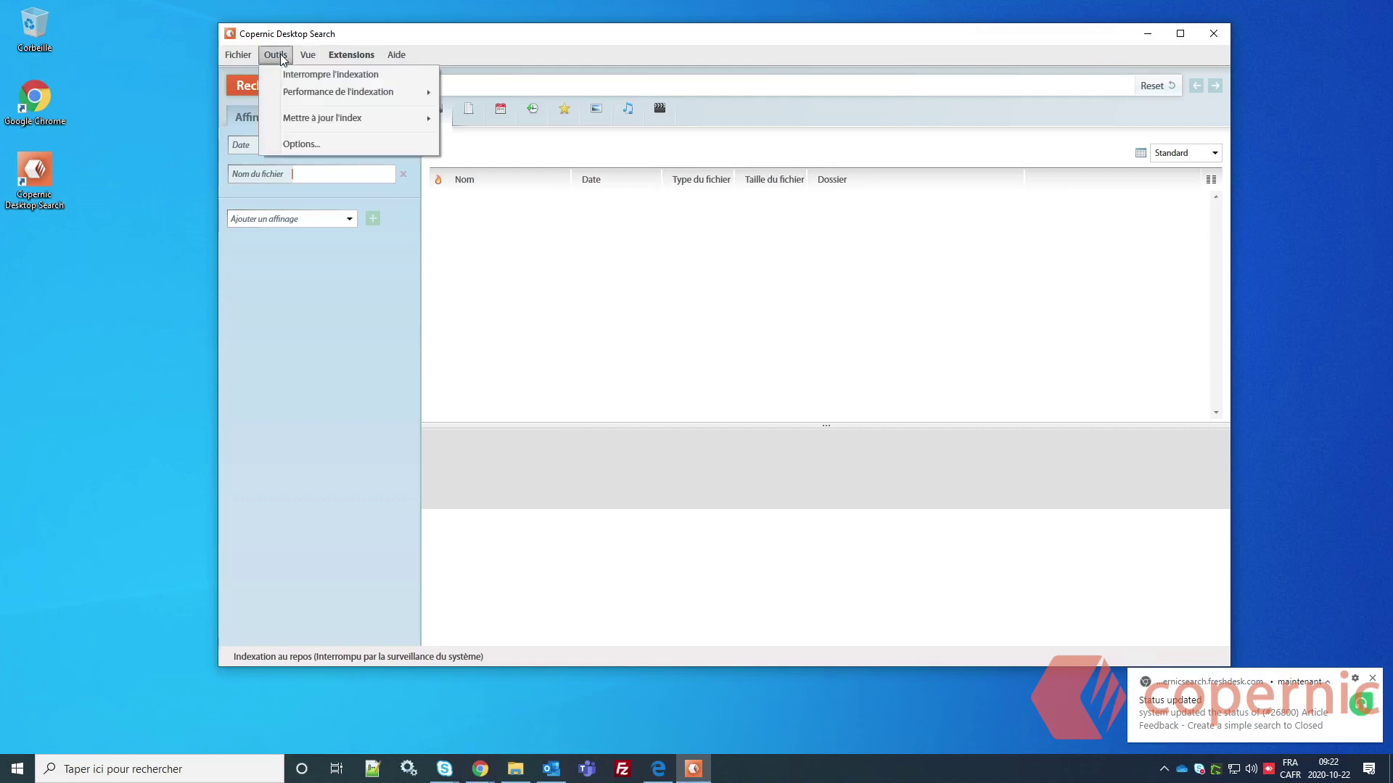
mouse_move(299, 96)
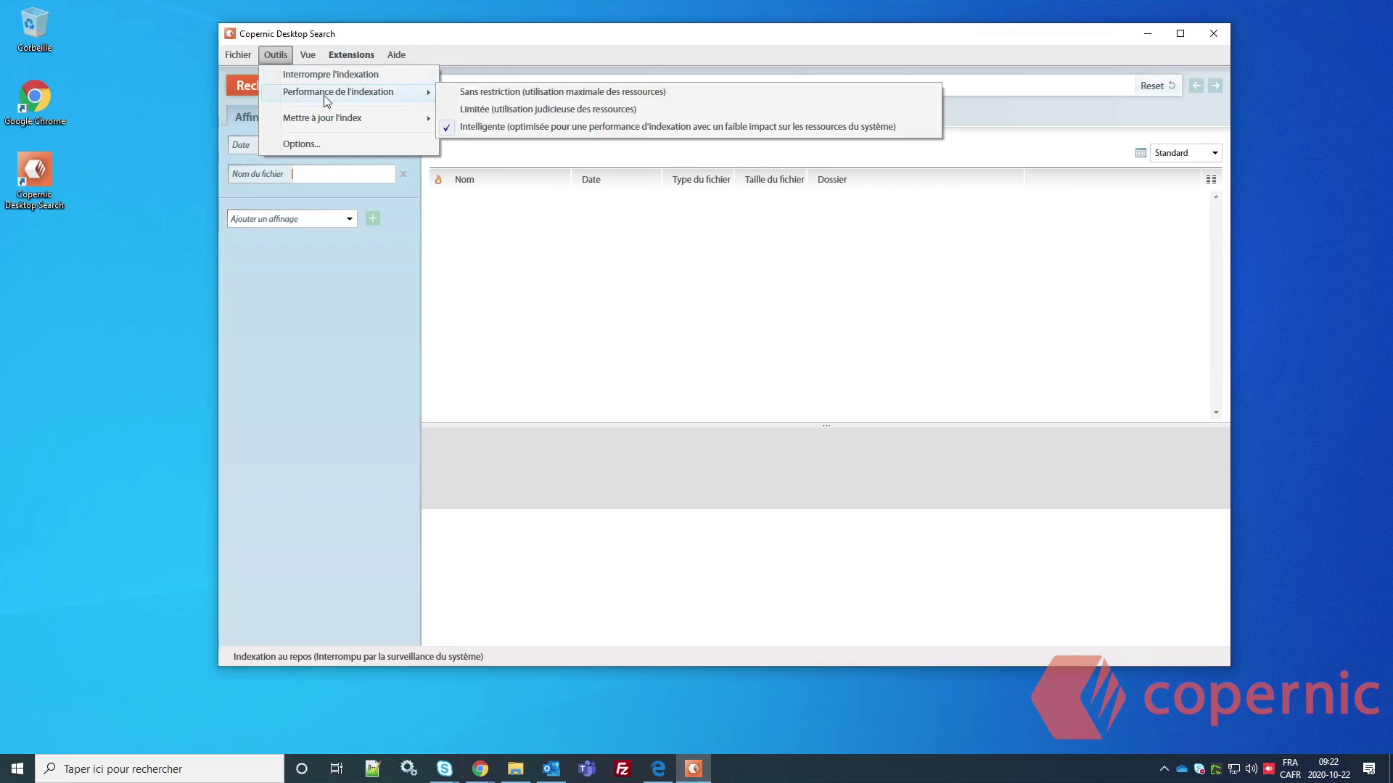
left_click(629, 94)
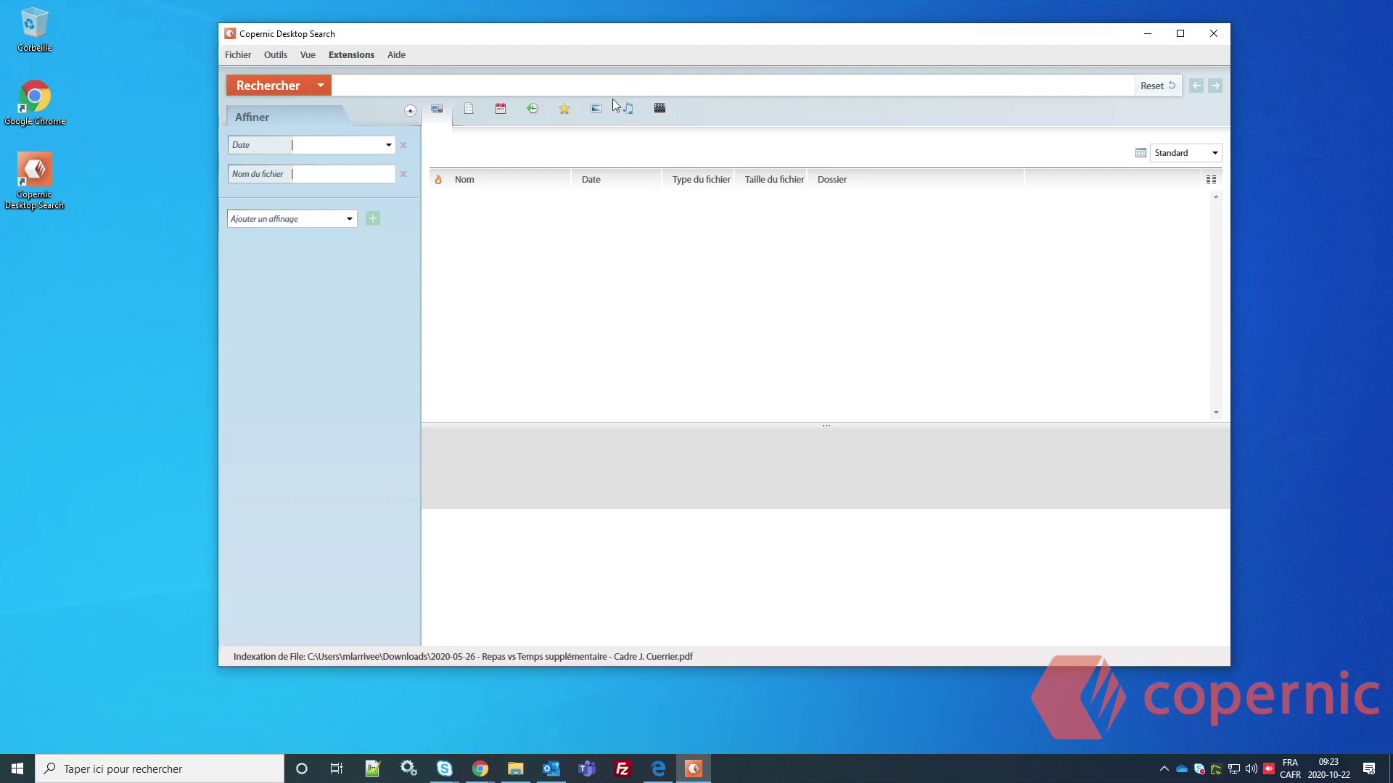
- Set the indexing performance back to Intelligente, the mode with a low impact on system resources
left_click(270, 55)
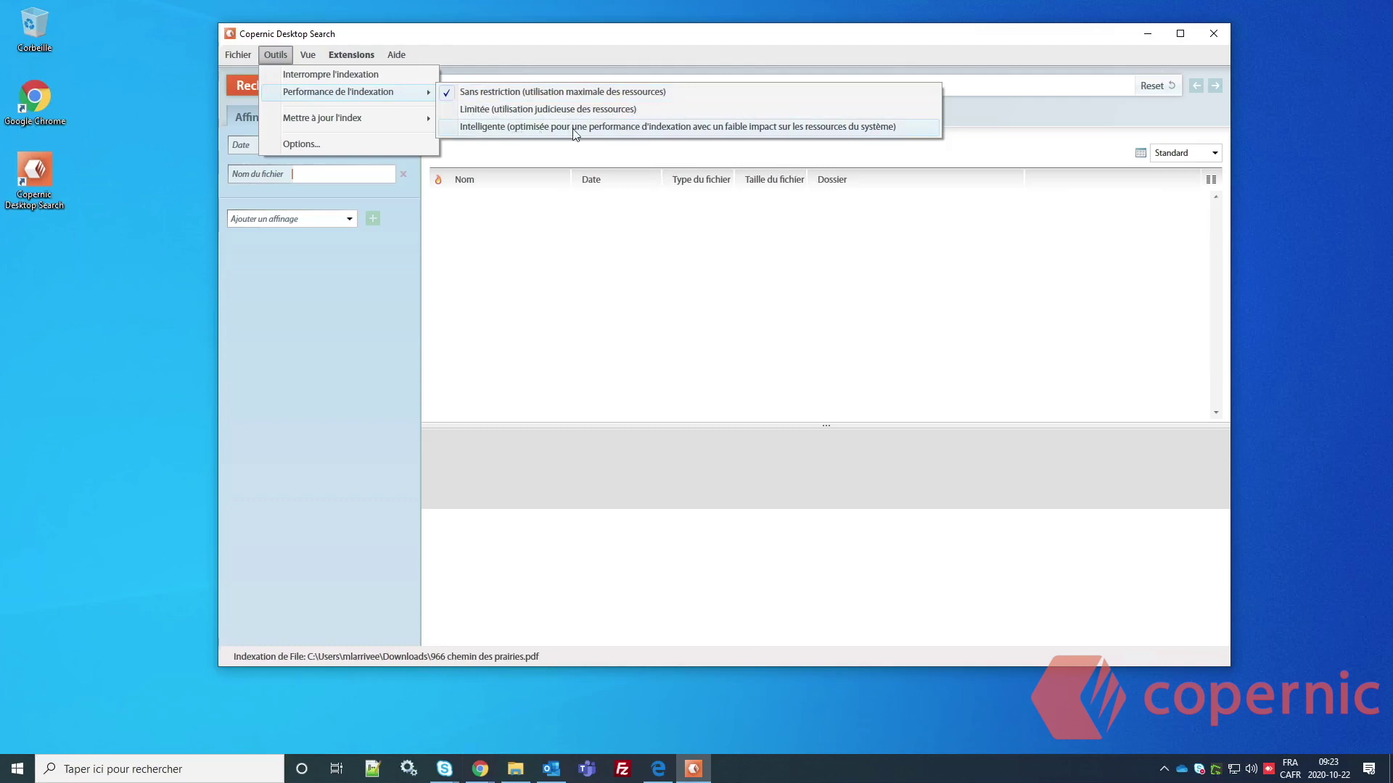
left_click(746, 124)
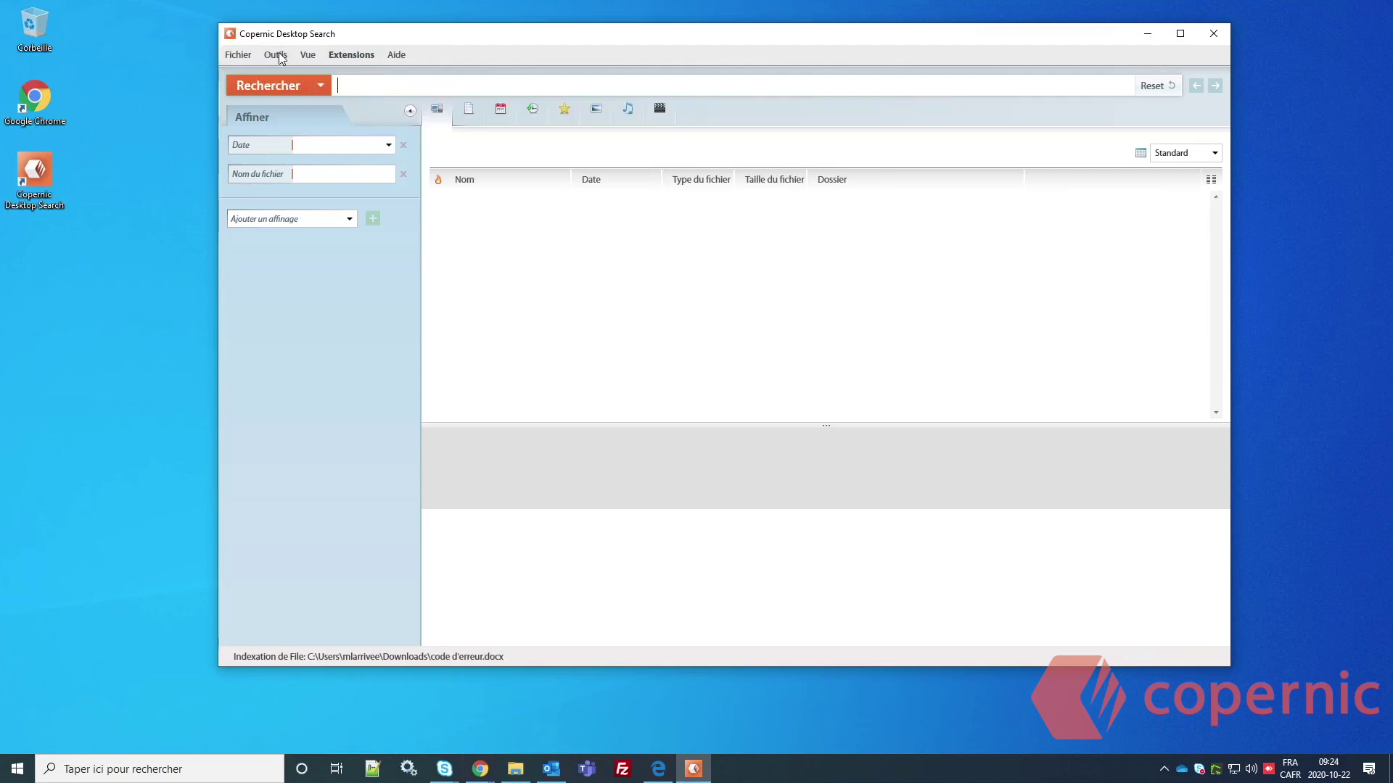
- Display the indexing status log (Statut de l'indexation) beneath the search results
left_click(279, 56)
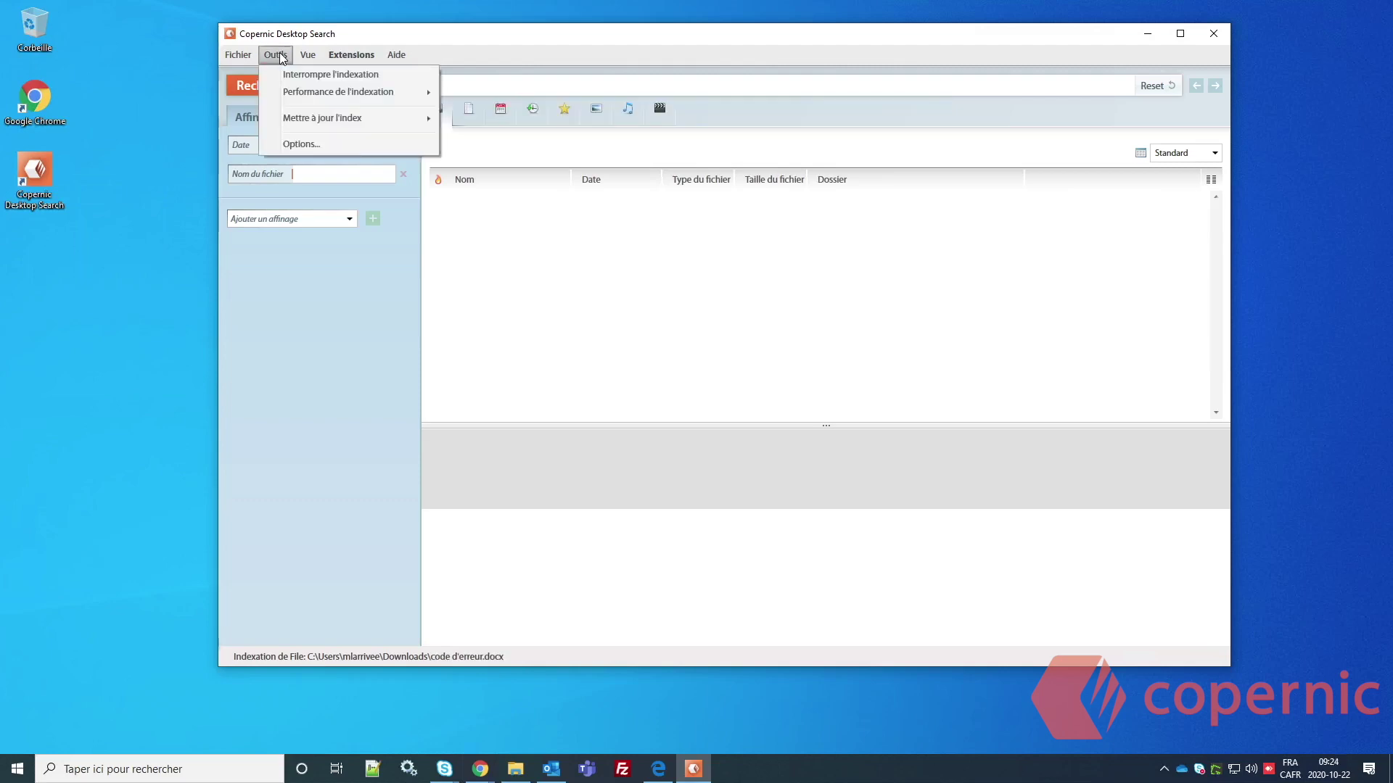
mouse_move(309, 57)
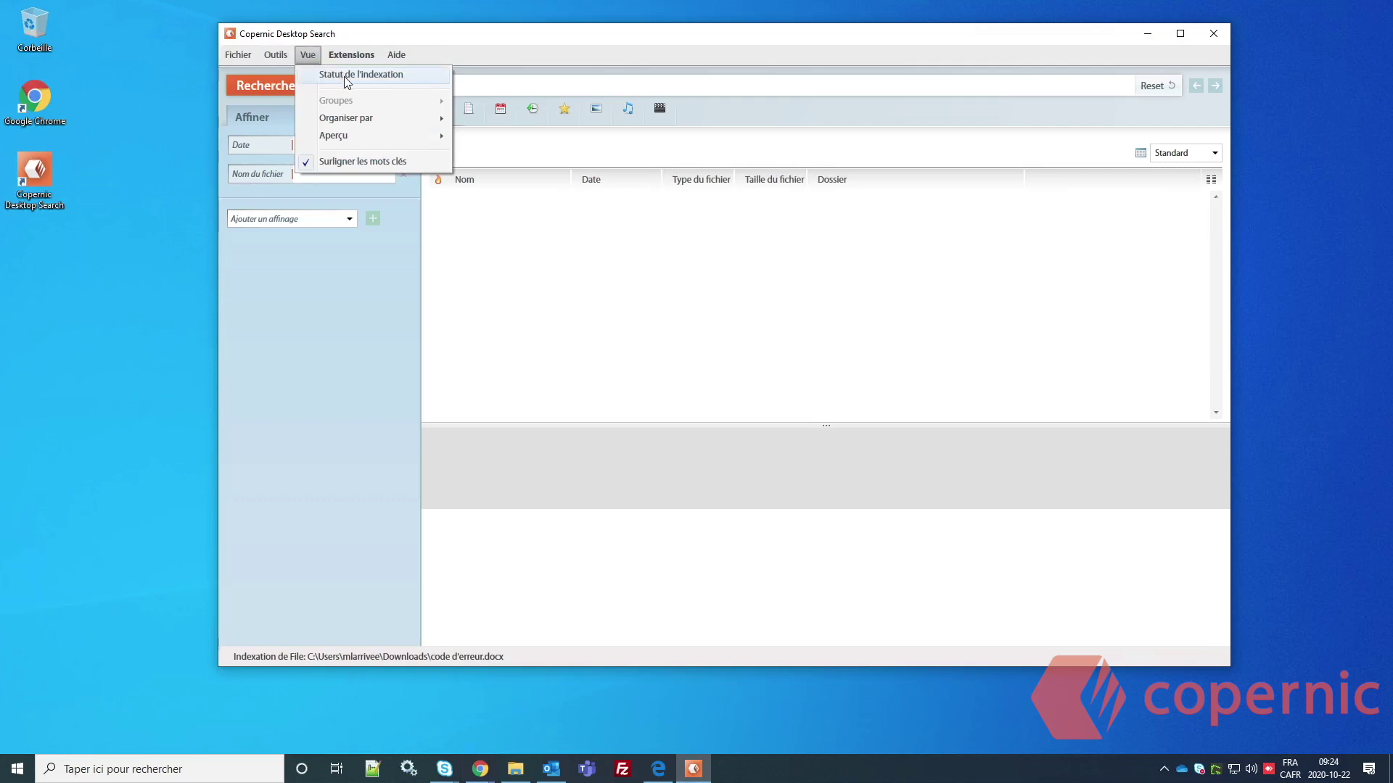
left_click(384, 77)
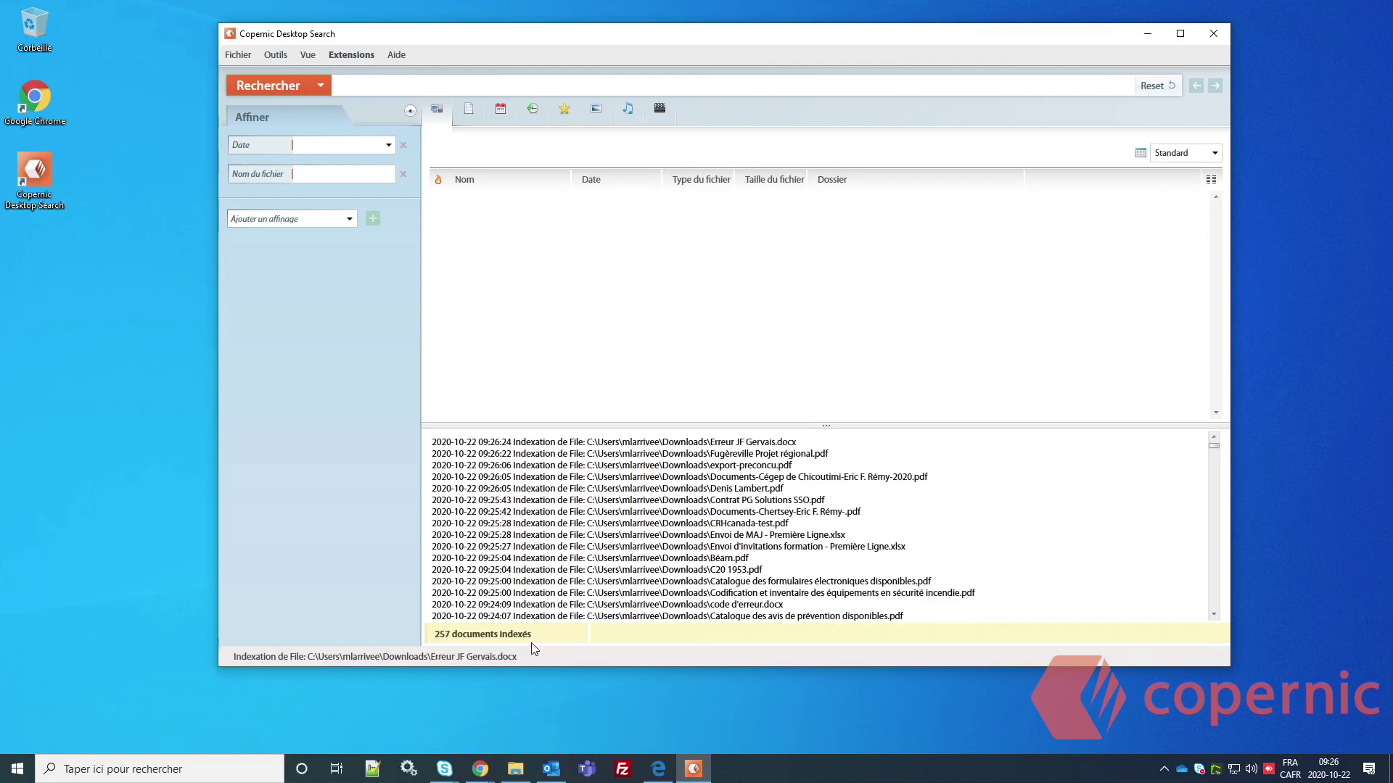
- Look through the Fichiers, Organiseur, Historique and Favoris search categories, then return to the view covering all categories
left_click(471, 109)
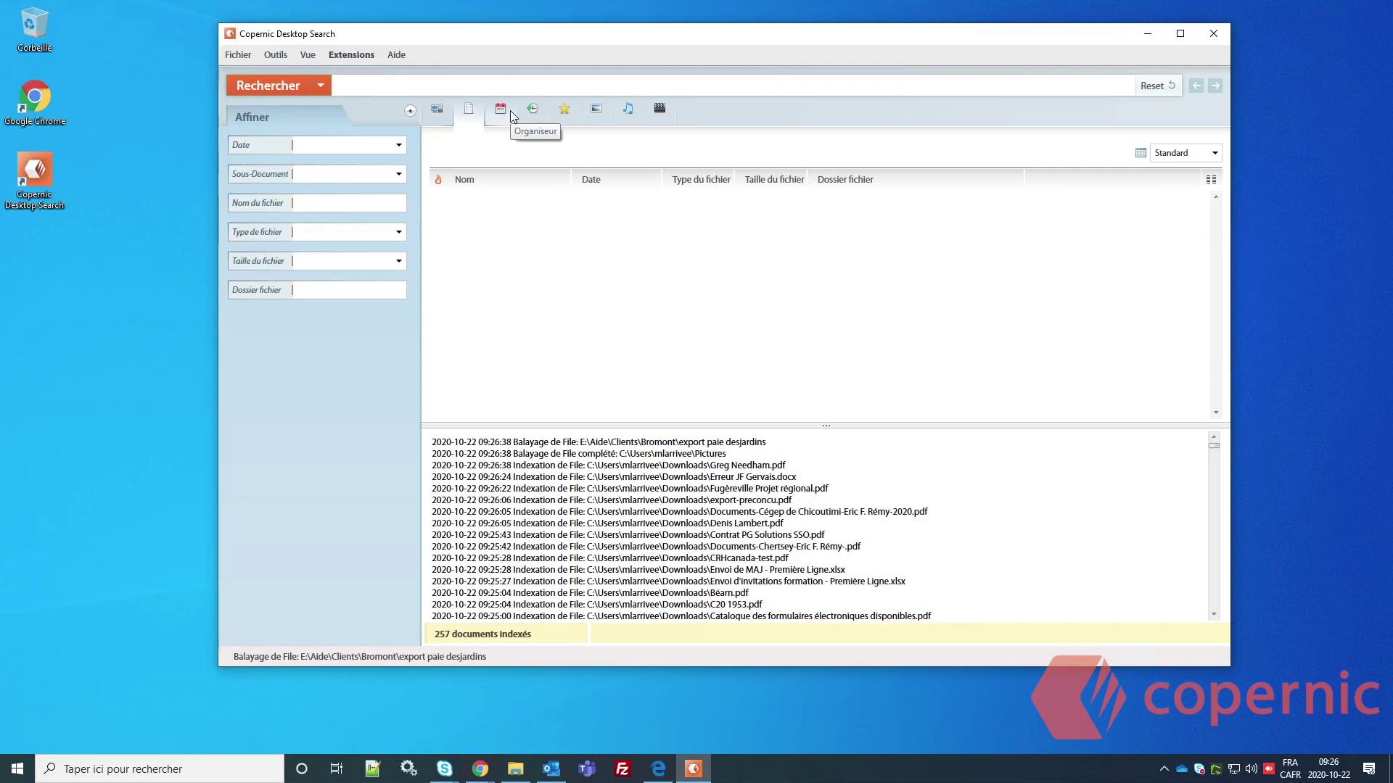
left_click(511, 111)
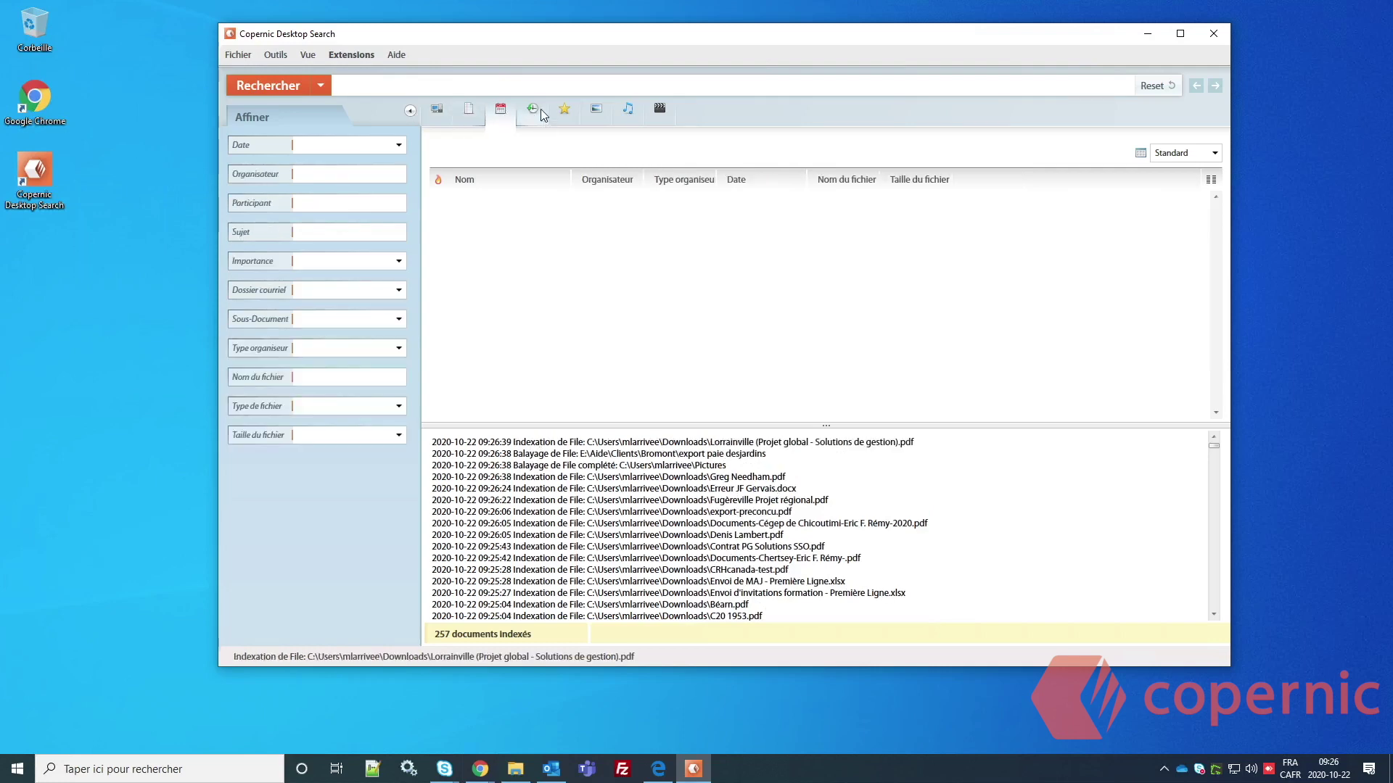
left_click(541, 109)
left_click(569, 113)
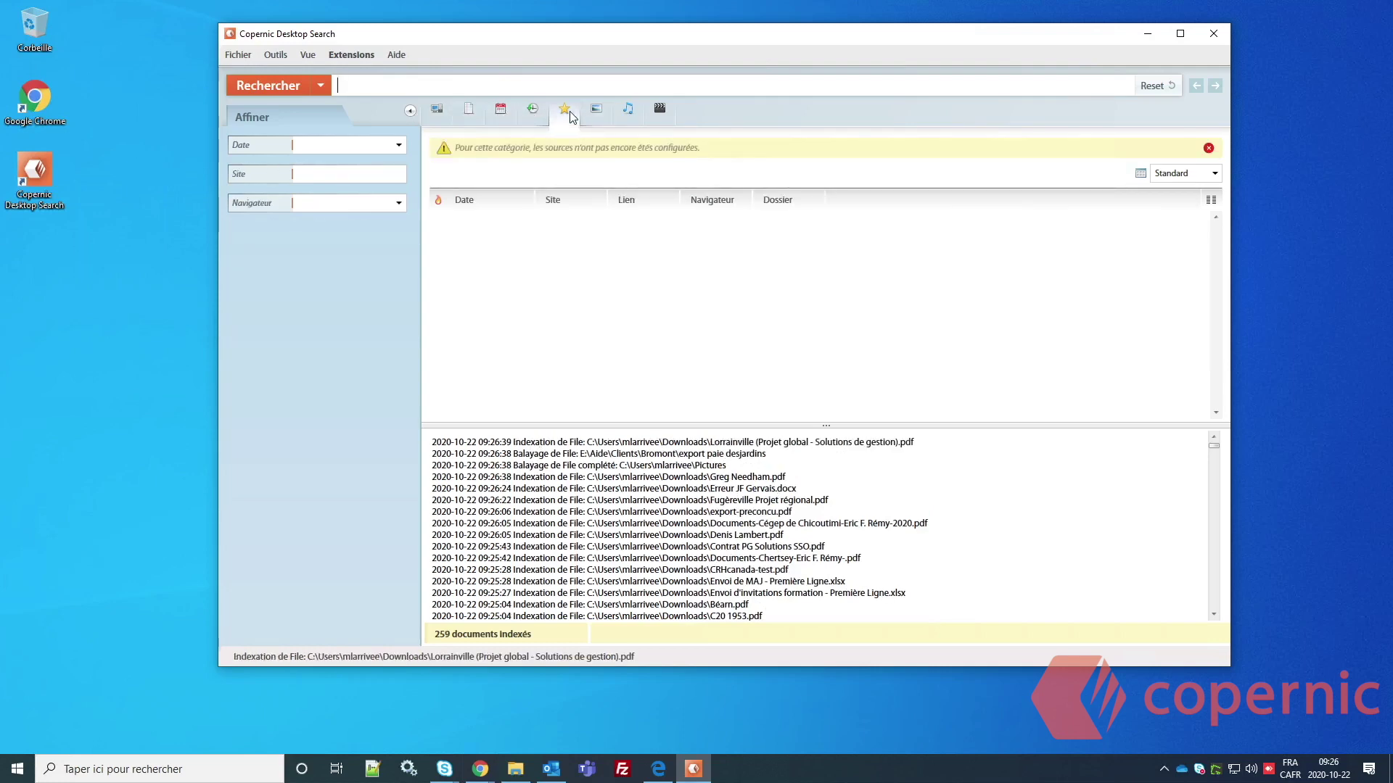
left_click(436, 110)
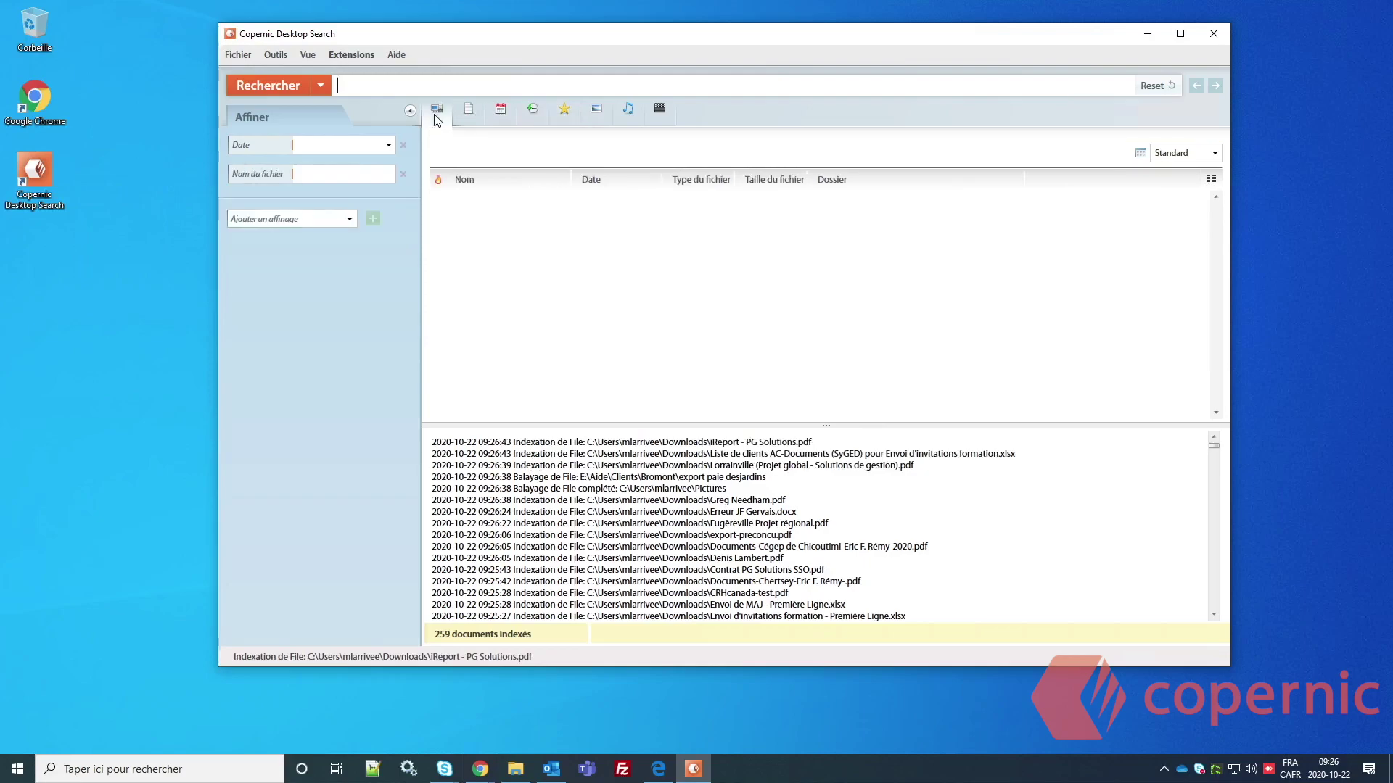